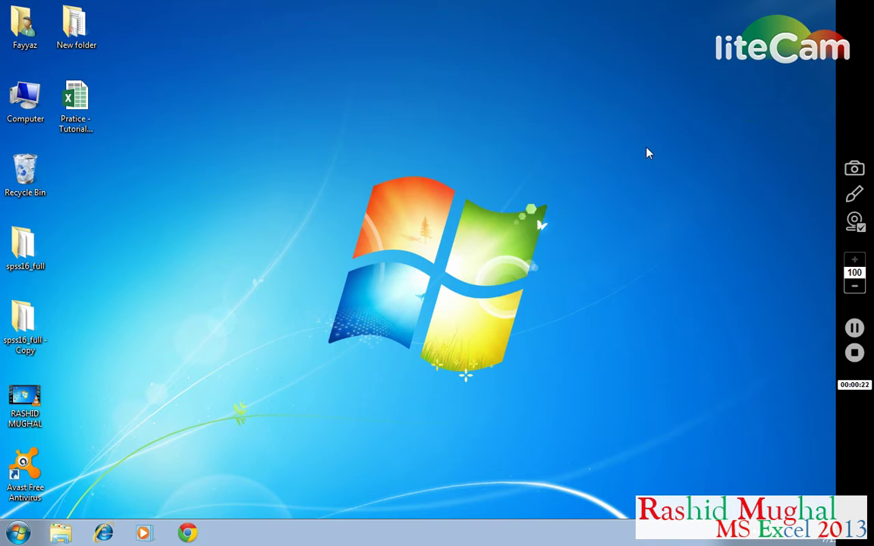
Step: Open the Pratice - Tutorial workbook from the desktop and dismiss the Office activation wizard
double_click(70, 102)
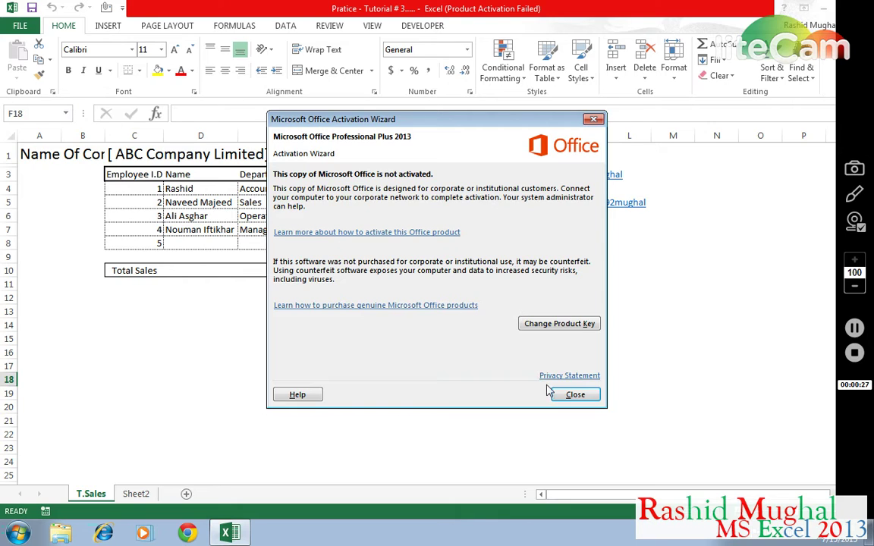
click(575, 395)
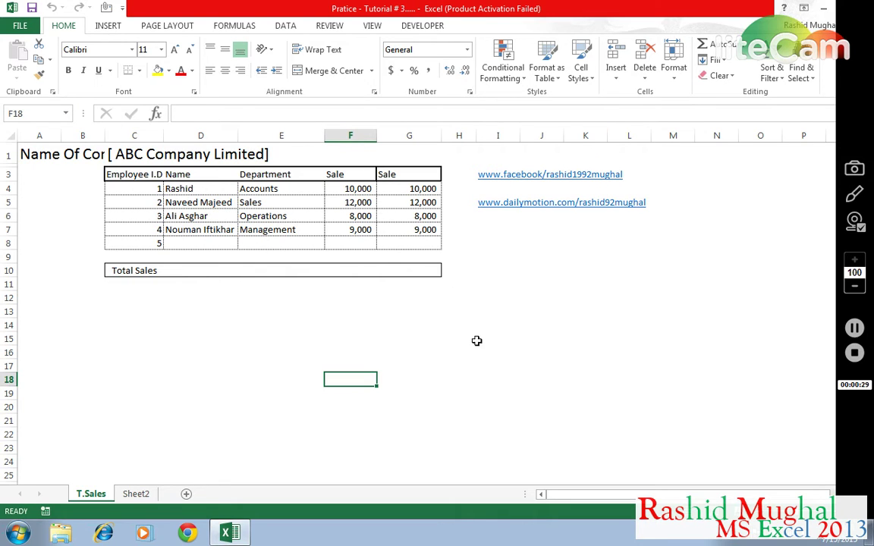
click(421, 324)
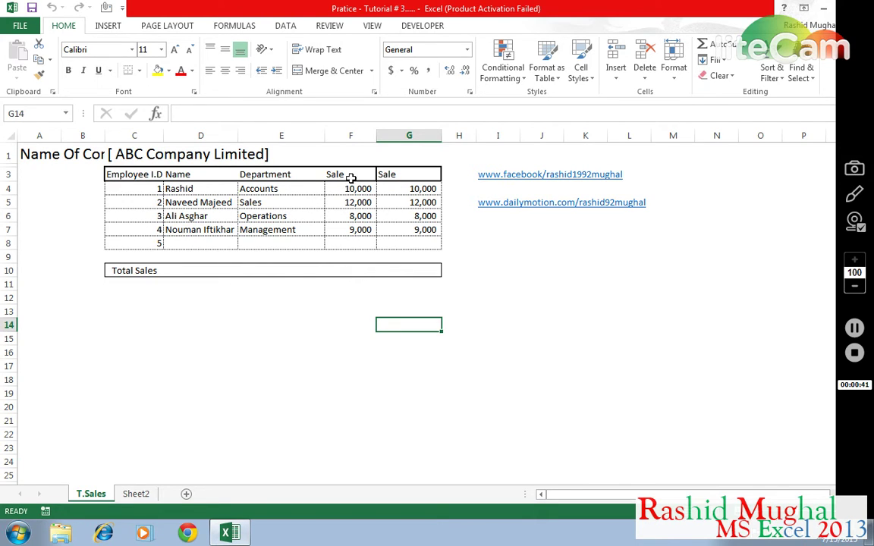
Step: Define the name Range1 for cells F4:F8 in the first Sale column, with Workbook scope
click(351, 189)
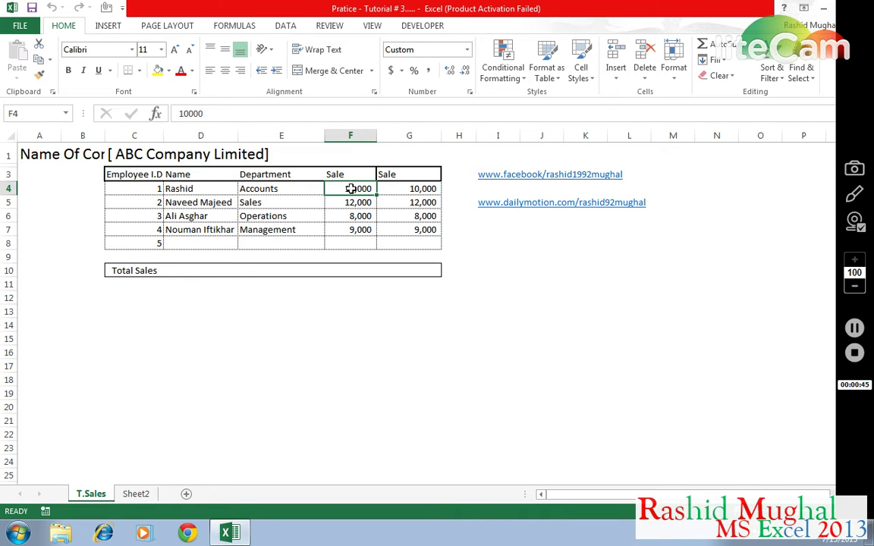
key(shift+Down)
key(shift+Down)
key(shift+Down)
key(shift+Down)
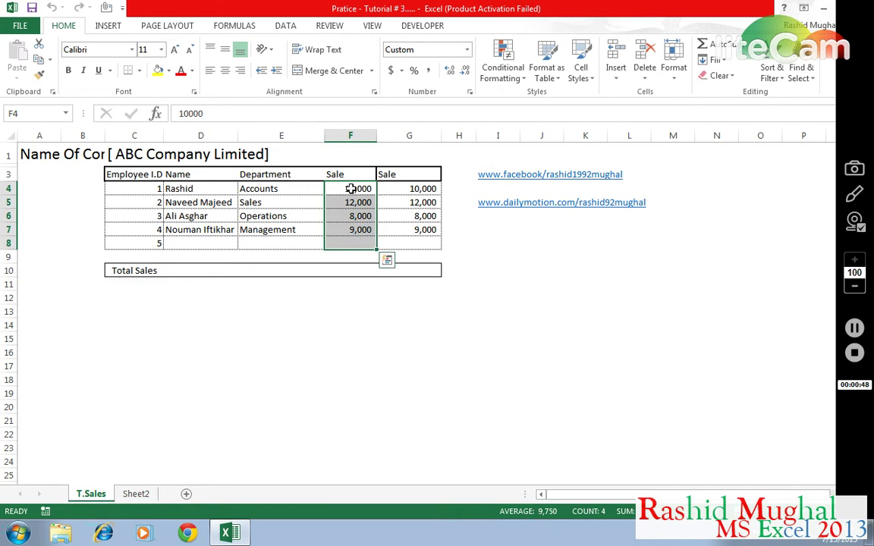
right_click(353, 195)
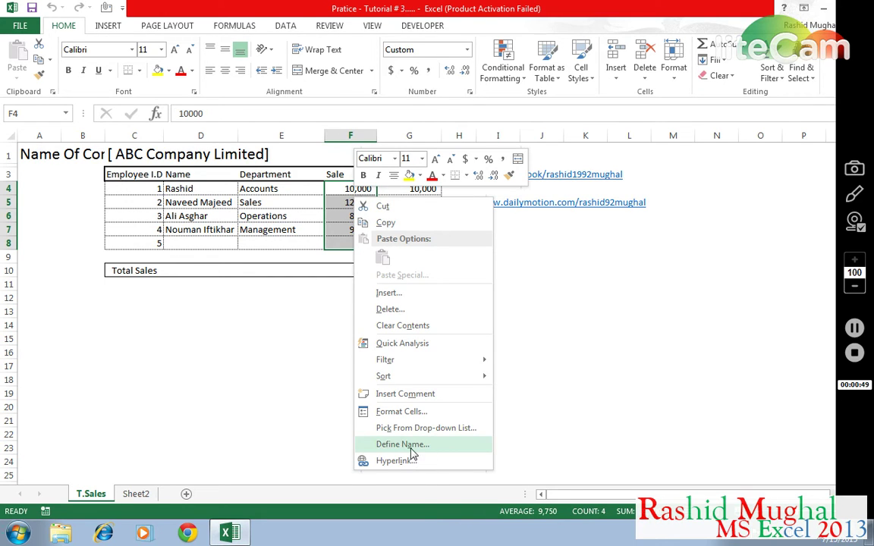
click(383, 447)
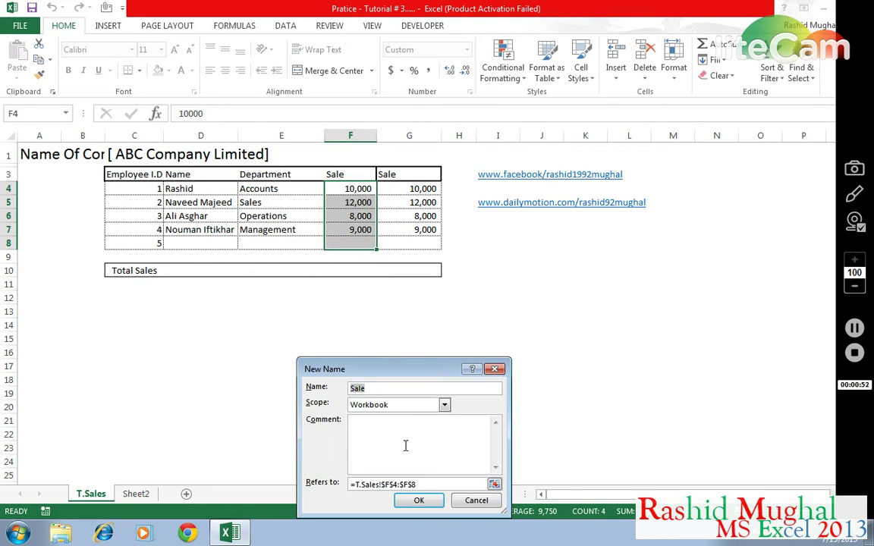
text(Range1)
click(417, 500)
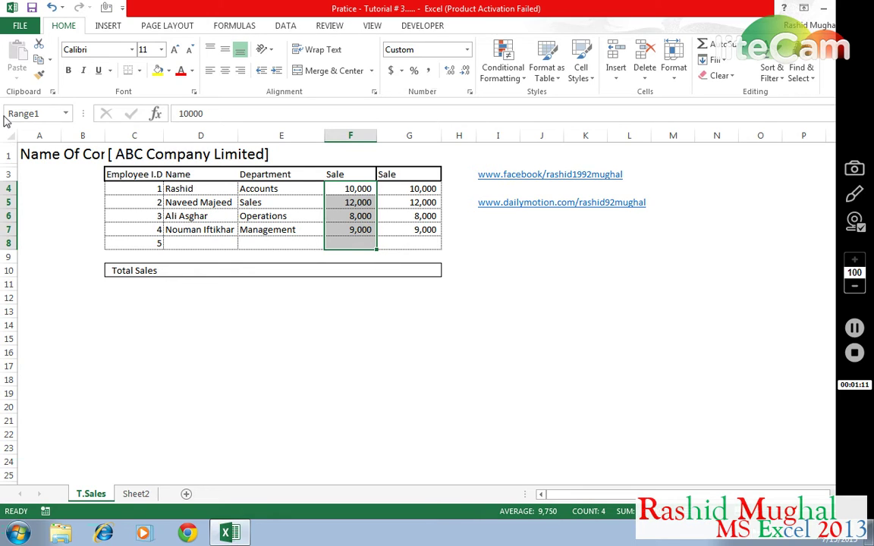
Step: Select cells G4:G8 in the second Sale column and try to name them Range2
key(Right)
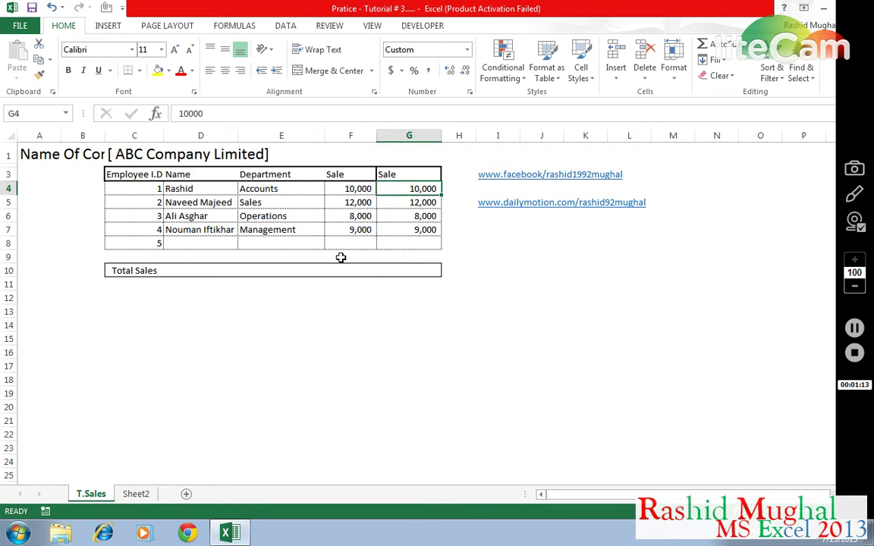
key(Down)
key(Down)
key(Down)
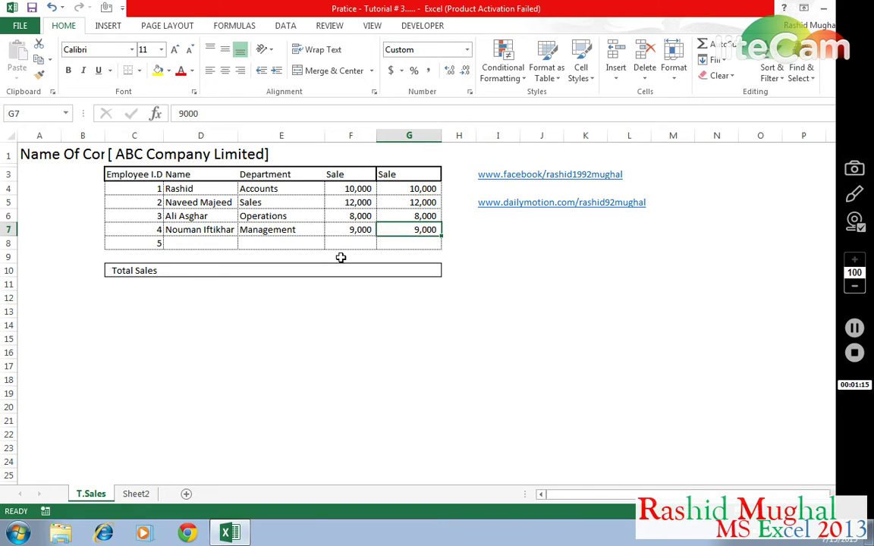
key(Up)
key(Up)
key(Up)
key(shift+Down)
key(shift+Down)
key(shift+Down)
key(shift+Down)
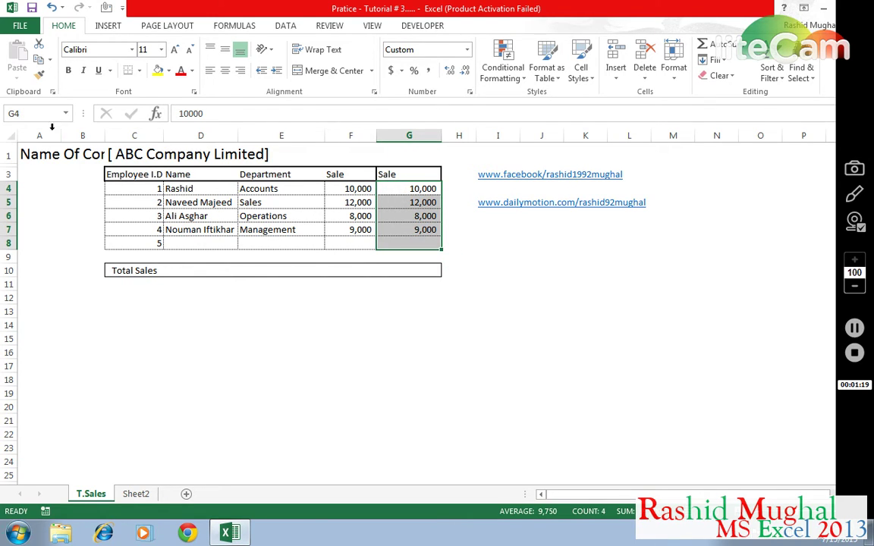
click(33, 115)
text(Range2)
key(Return)
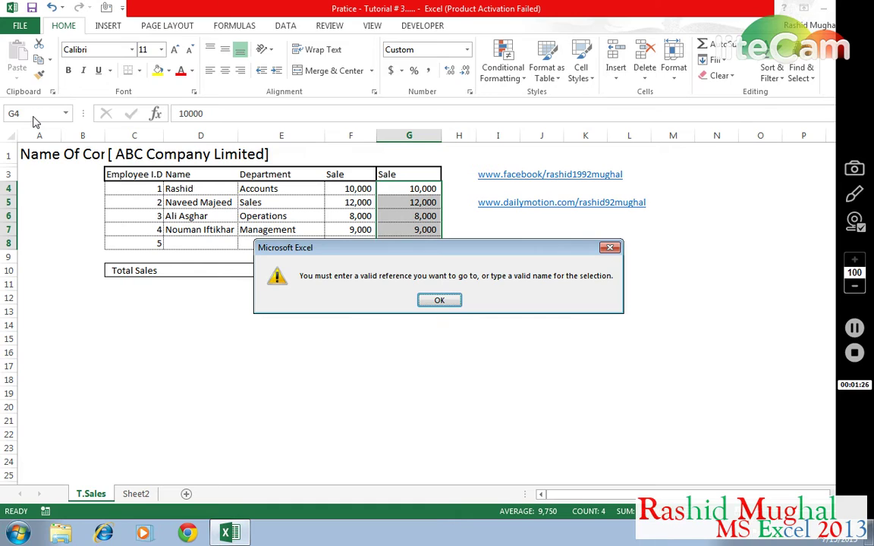
click(438, 304)
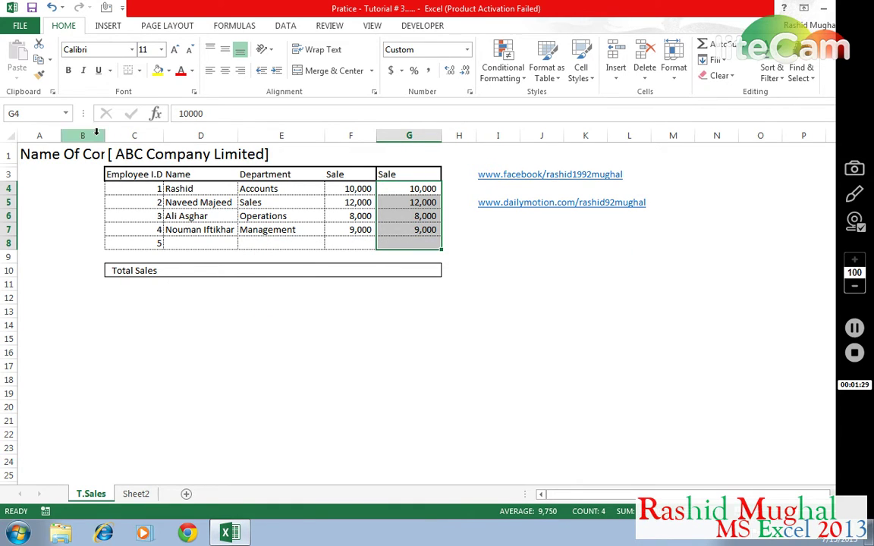
Step: Assign the name Range2 to the selected cells G4:G8
text(R)
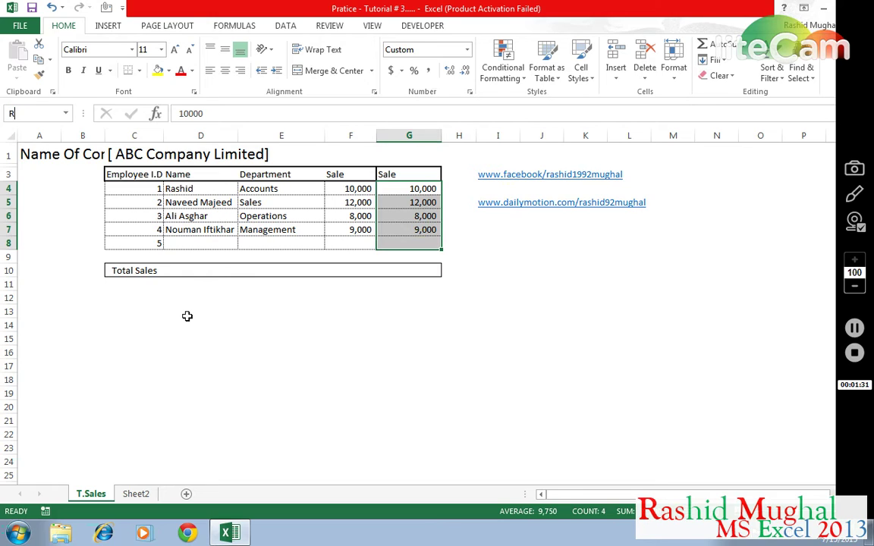
text(agne)
key(BackSpace)
key(BackSpace)
key(BackSpace)
text(nge2)
click(462, 269)
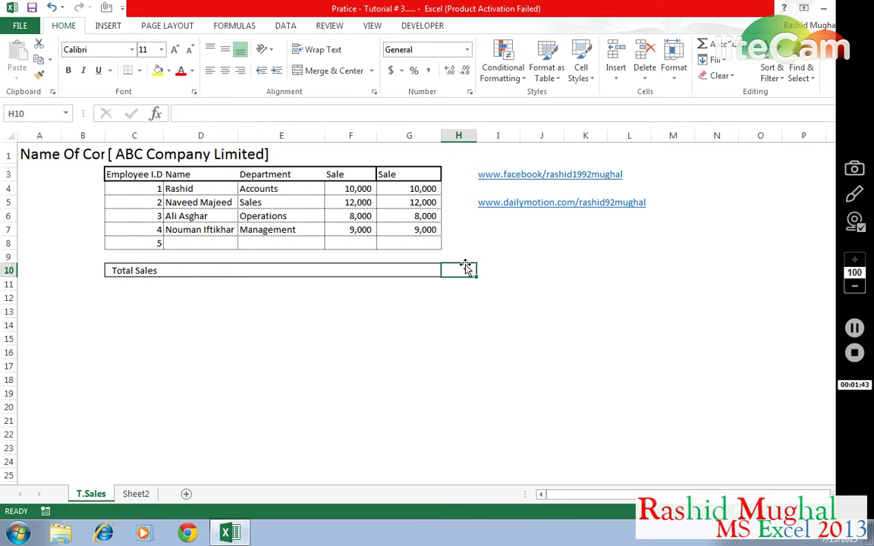
Step: Total the first Sale column in cell F10 with =SUM(Range1), picking Range1 from the list of defined names
click(436, 298)
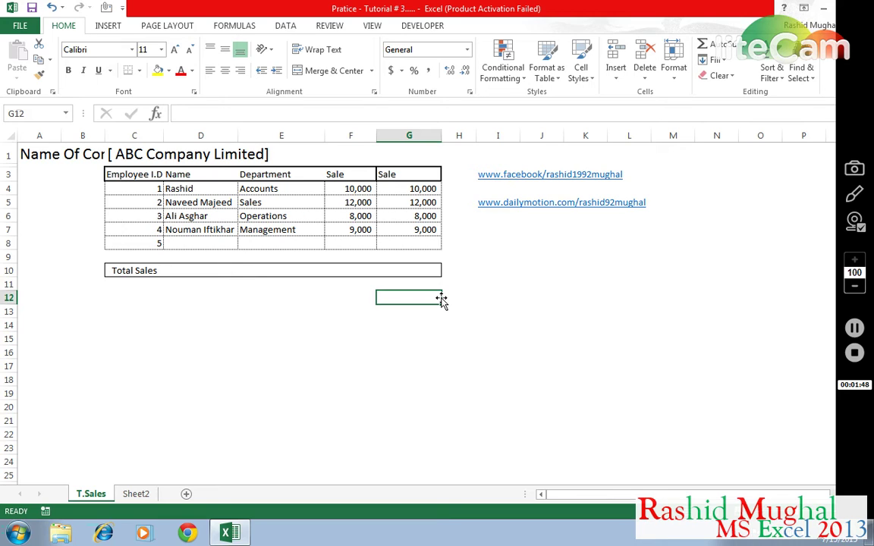
key(Left)
key(Up)
key(Up)
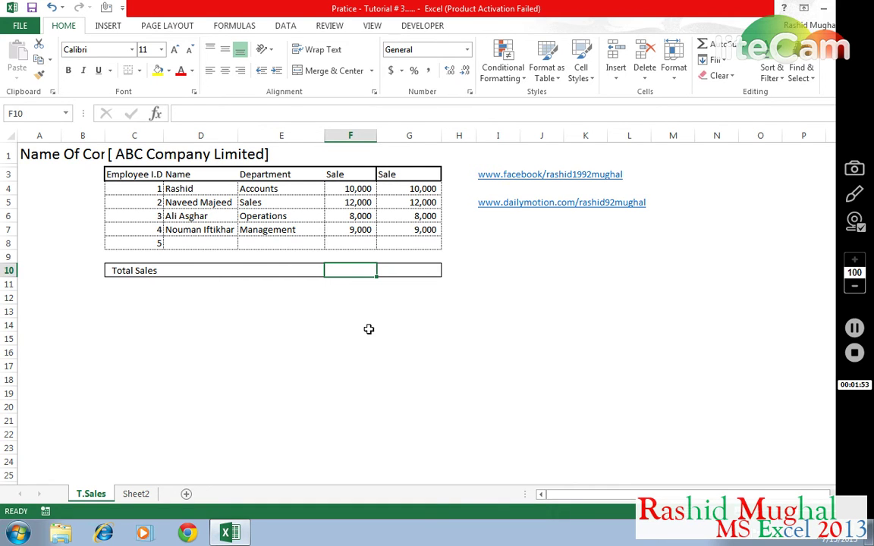
text(=sum()
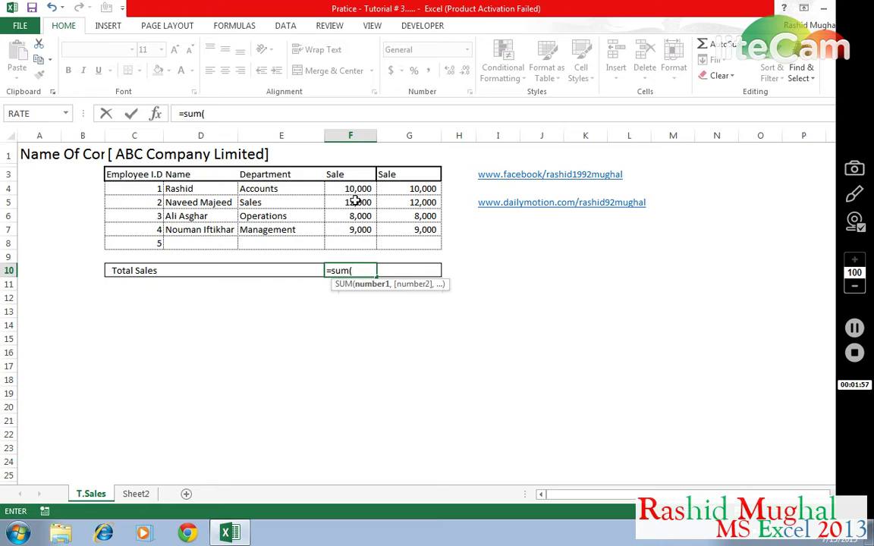
click(364, 270)
key(F2)
key(F3)
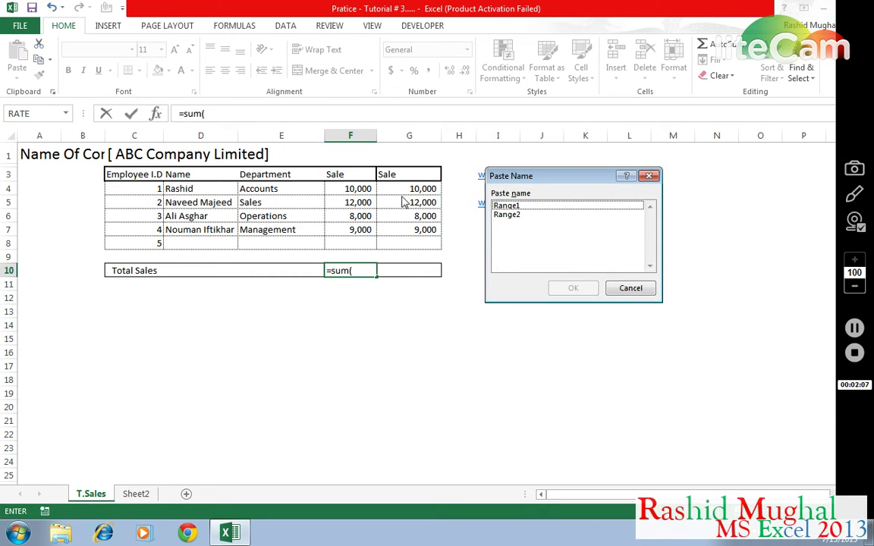
click(513, 207)
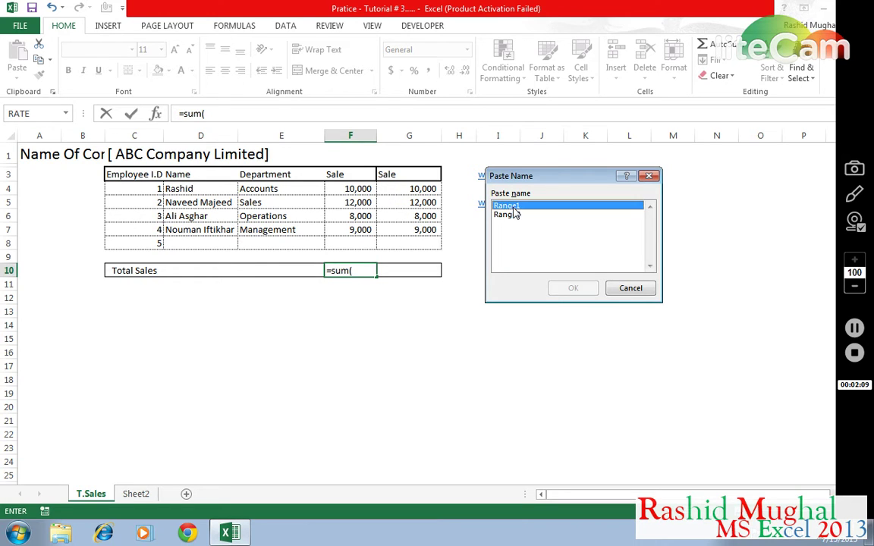
click(573, 288)
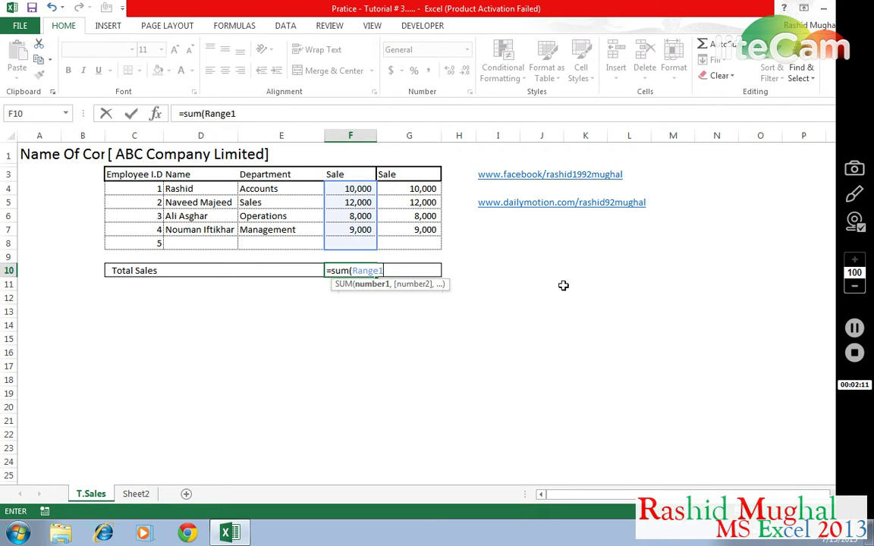
text())
key(Return)
key(Right)
key(Up)
key(Left)
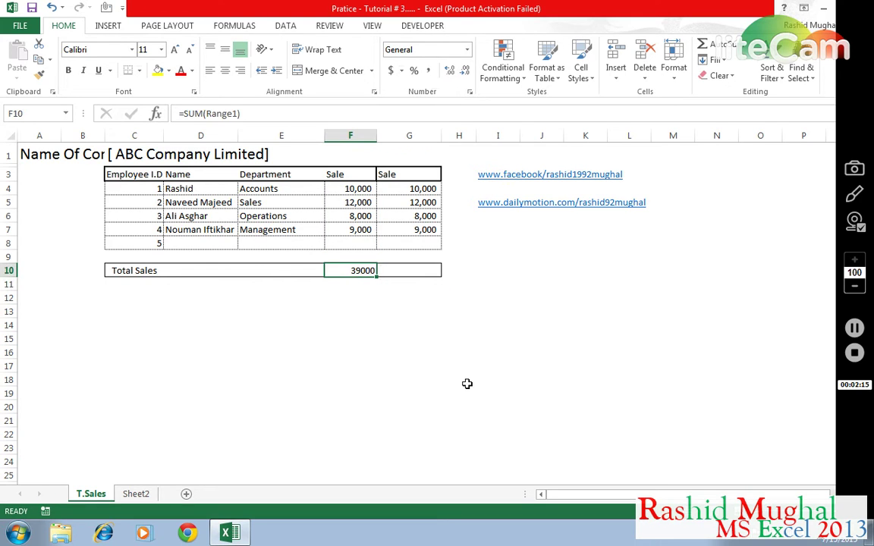
Step: Total the second Sale column in cell G10 with =SUM(Range2), picking Range2 from the list of defined names
key(Right)
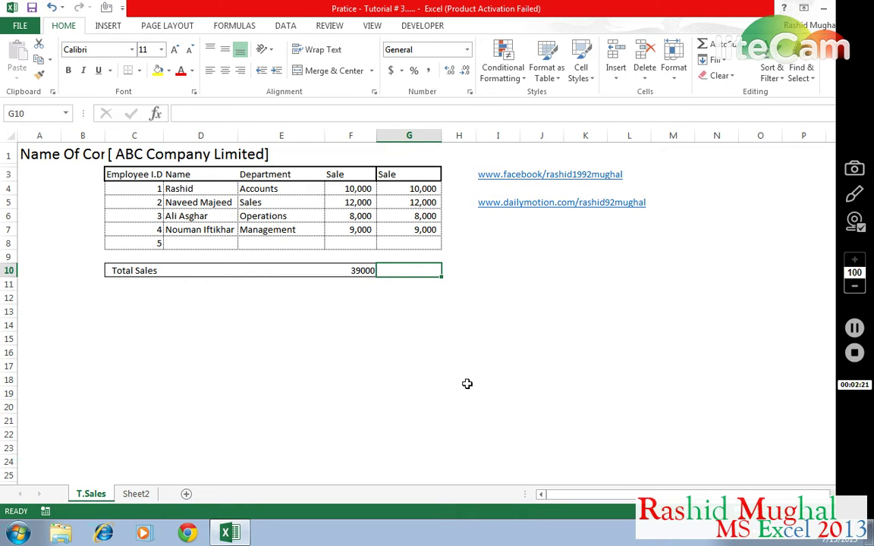
text(=s)
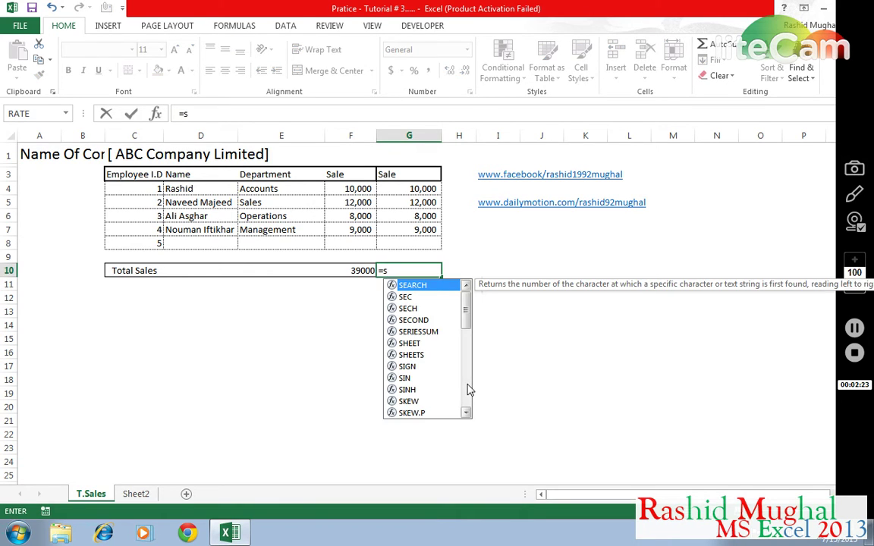
text(um()
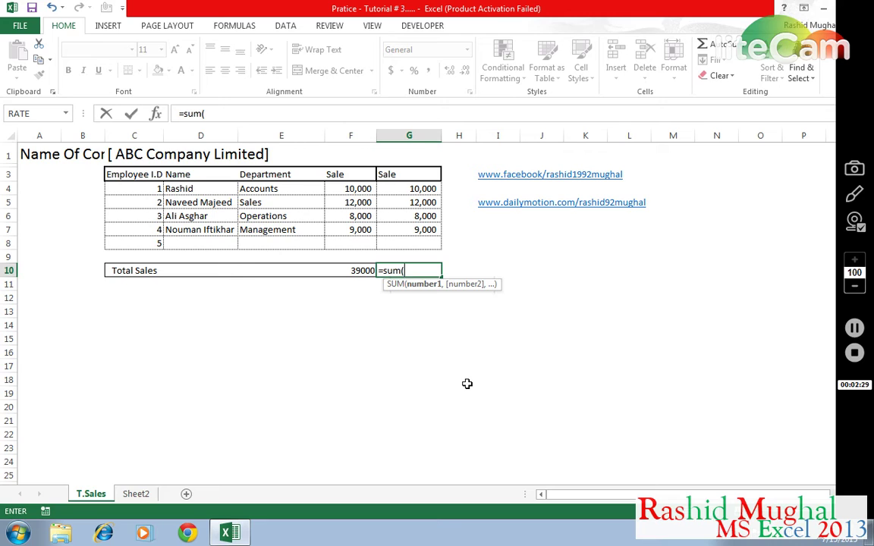
key(F2)
key(F3)
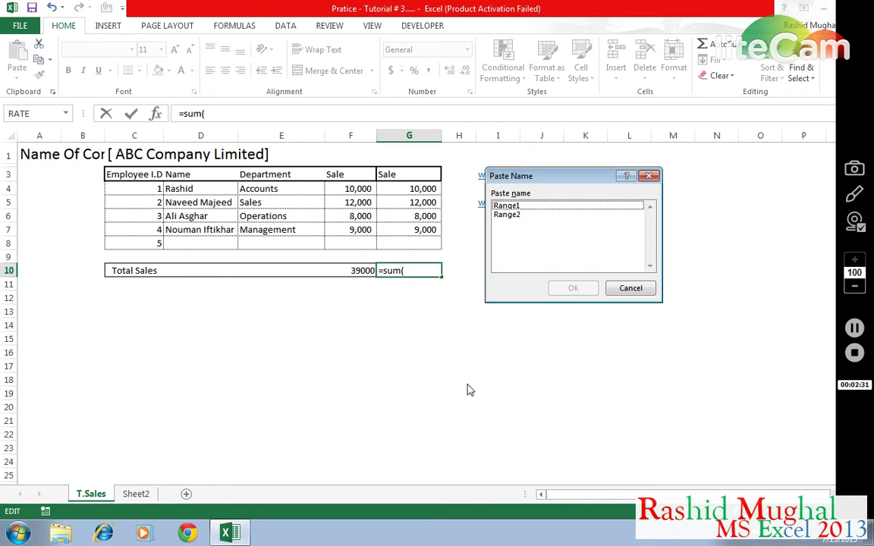
click(510, 215)
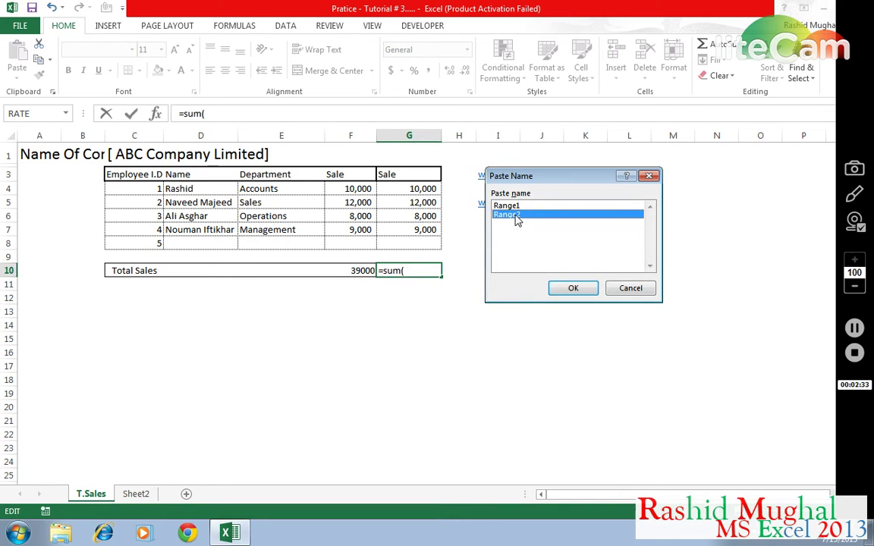
click(573, 288)
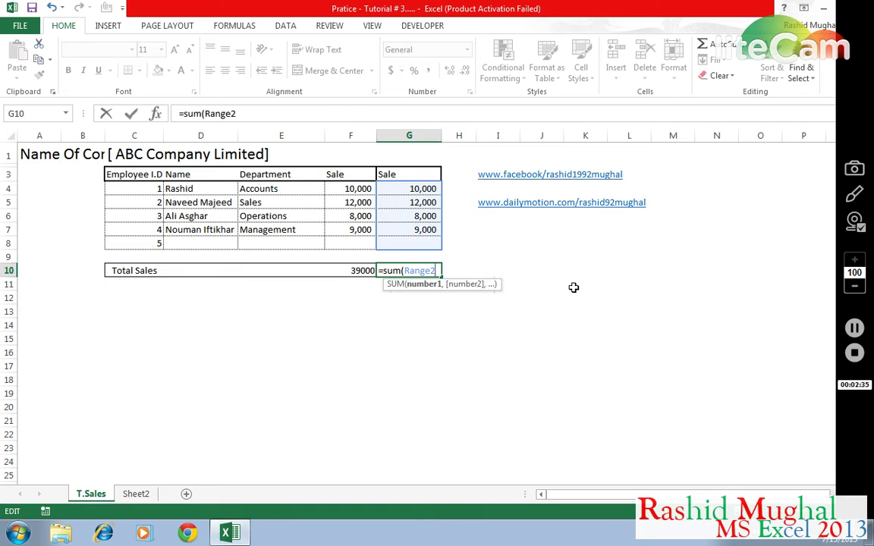
text())
key(Return)
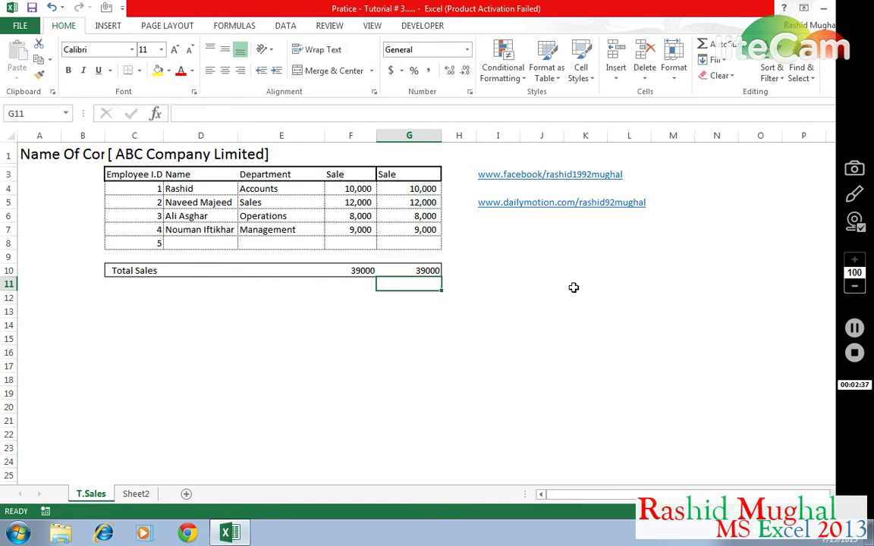
click(406, 270)
click(357, 270)
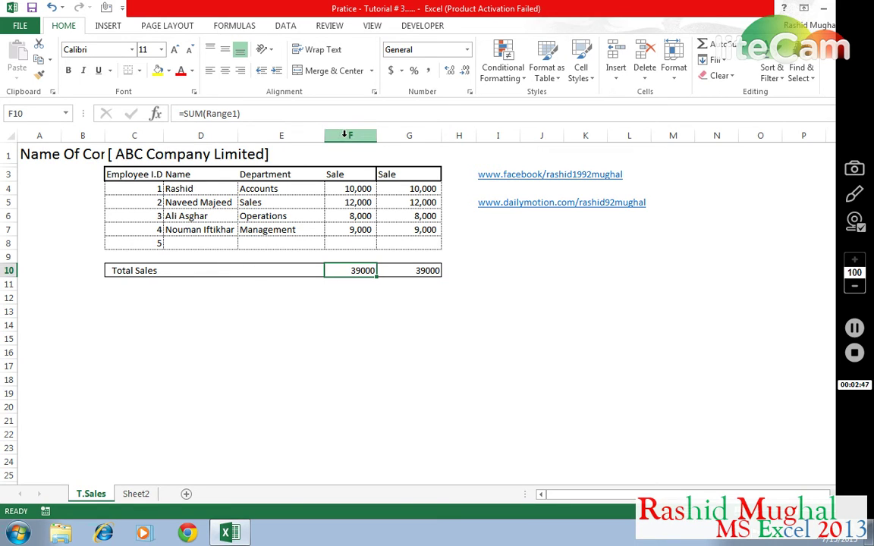
Step: Insert a blank column before the first Sale column and delete it again
click(345, 134)
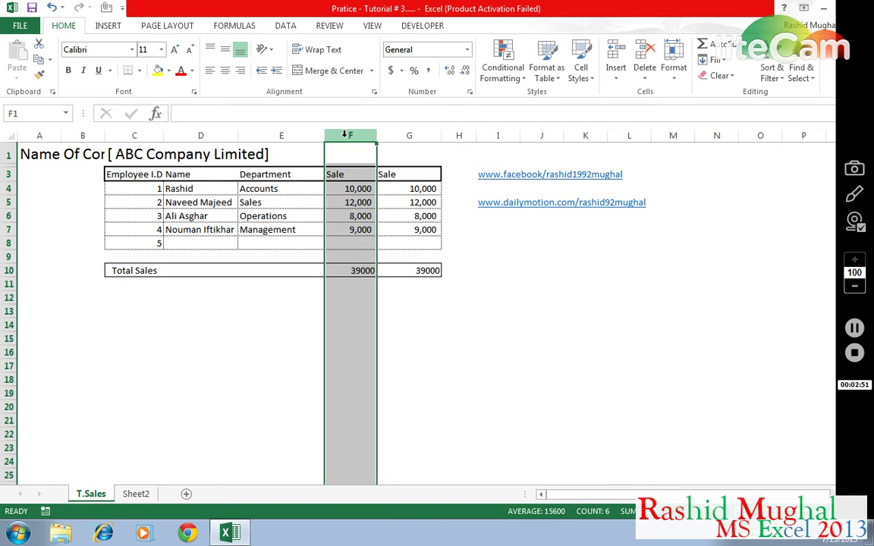
right_click(345, 134)
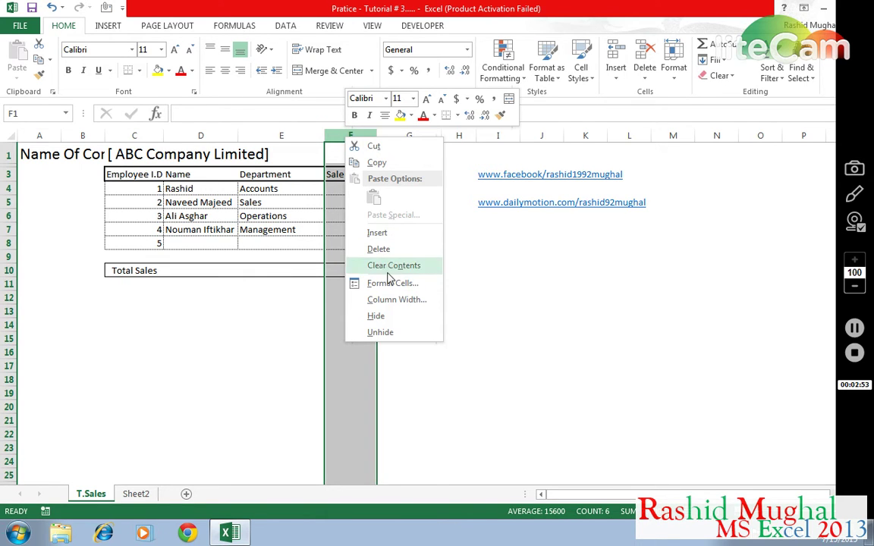
click(377, 234)
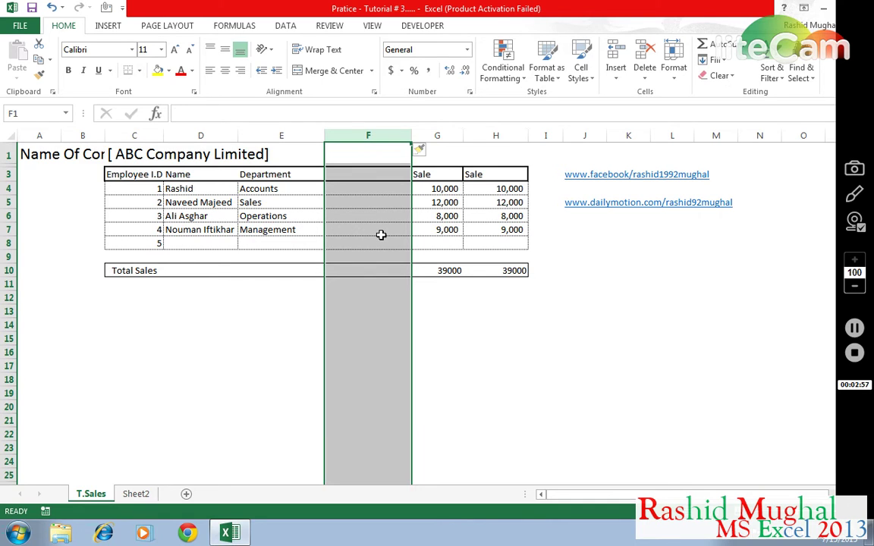
right_click(370, 131)
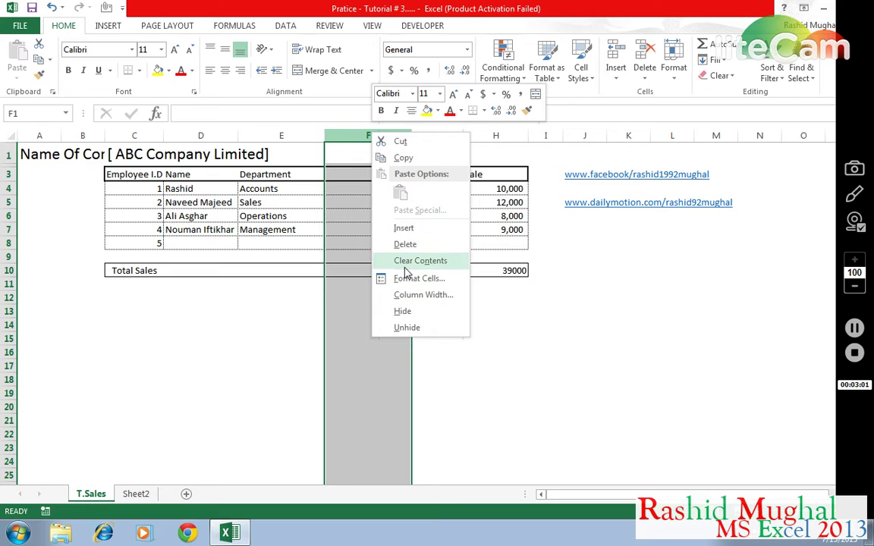
click(404, 244)
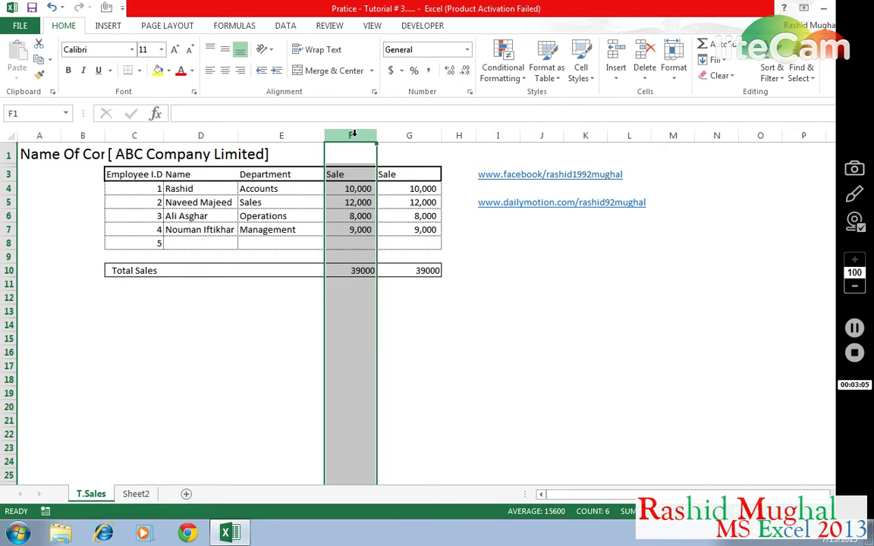
Step: Insert a sheet column at column F using the ribbon commands and remove that column again
click(613, 79)
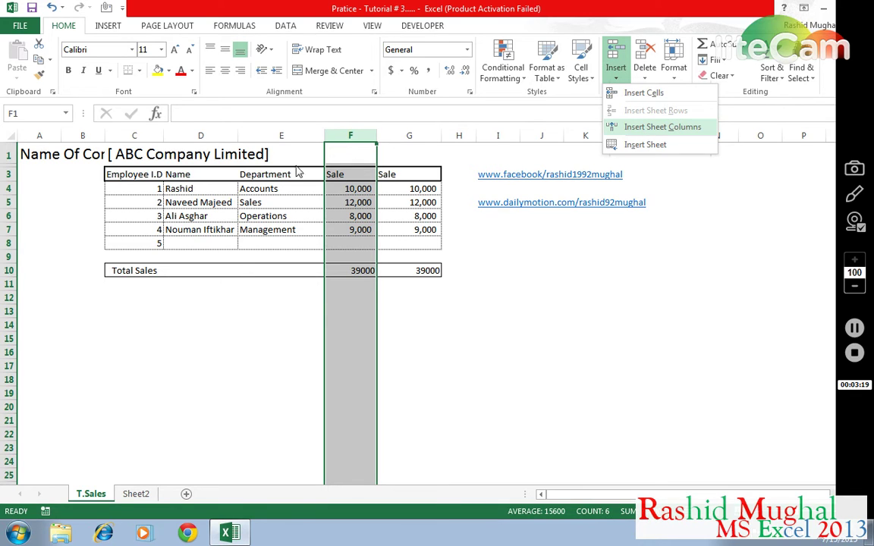
click(652, 135)
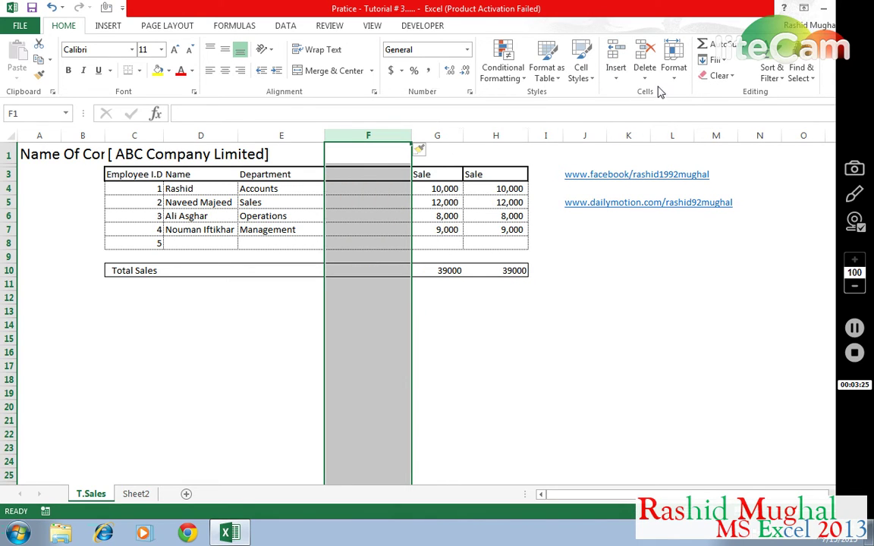
click(643, 69)
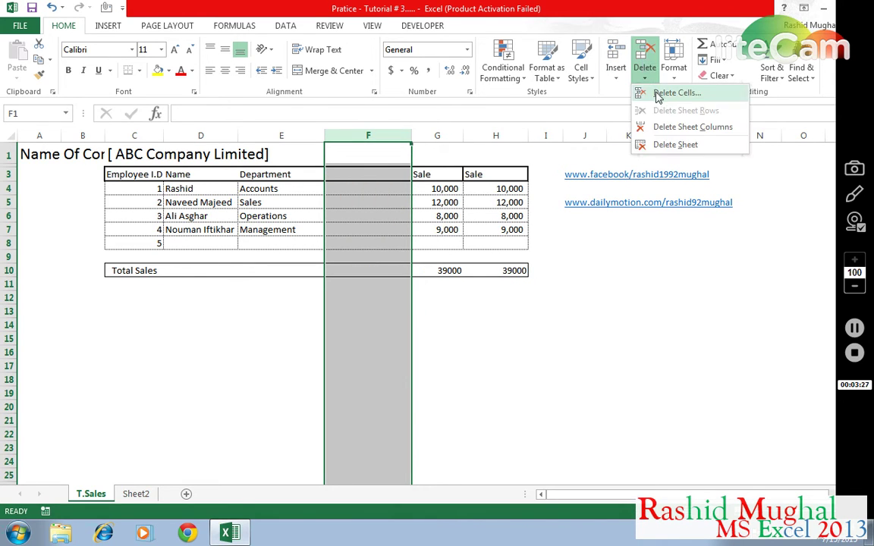
click(671, 129)
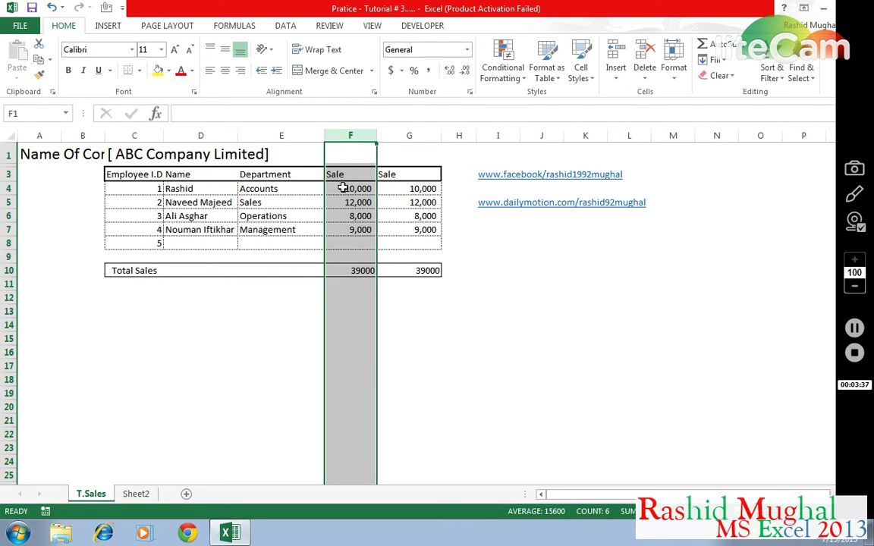
Step: Hide the Department column (column E) and unhide it again
click(280, 135)
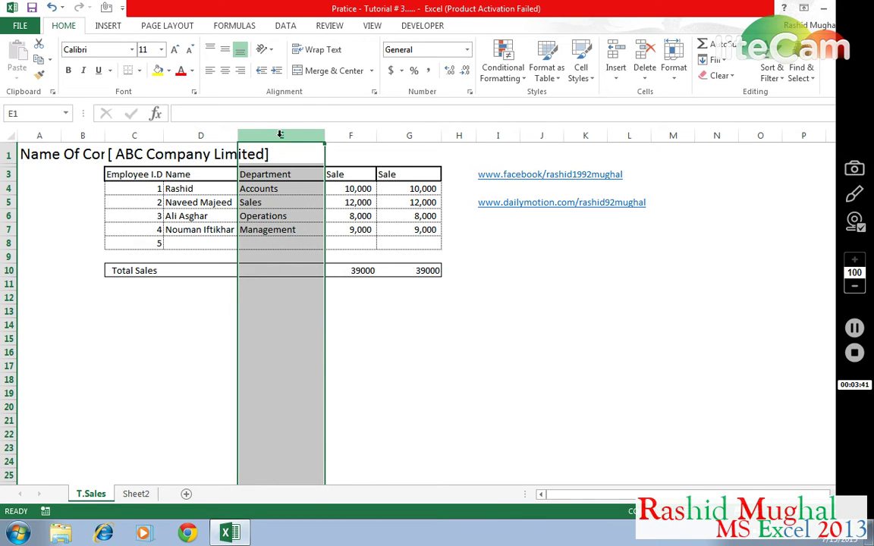
right_click(280, 135)
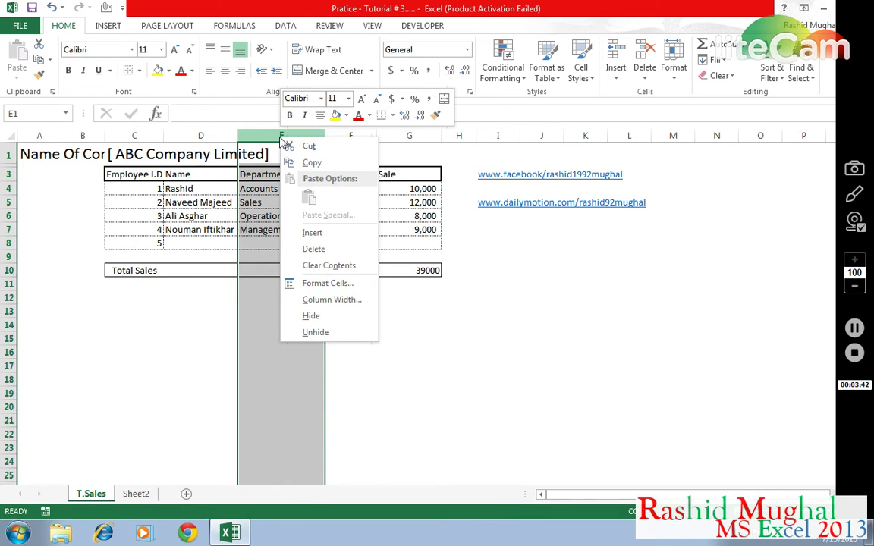
click(318, 317)
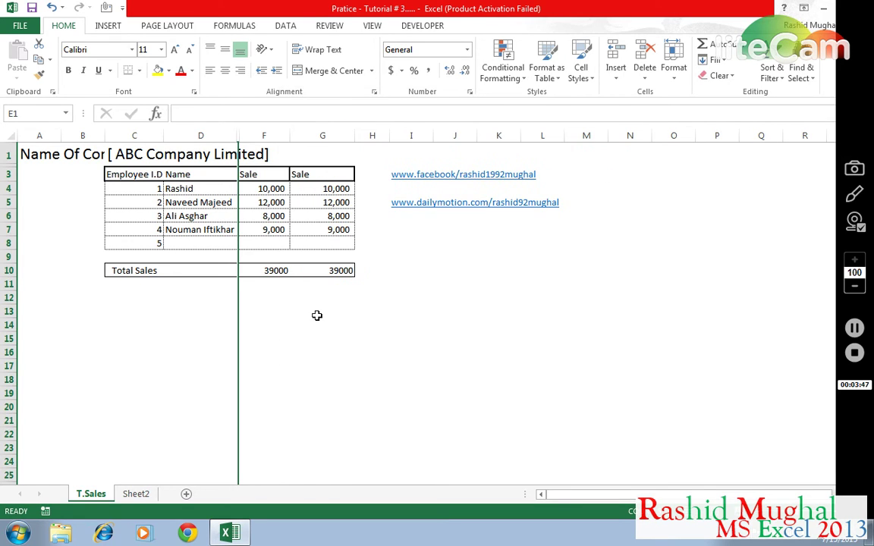
click(238, 134)
right_click(237, 135)
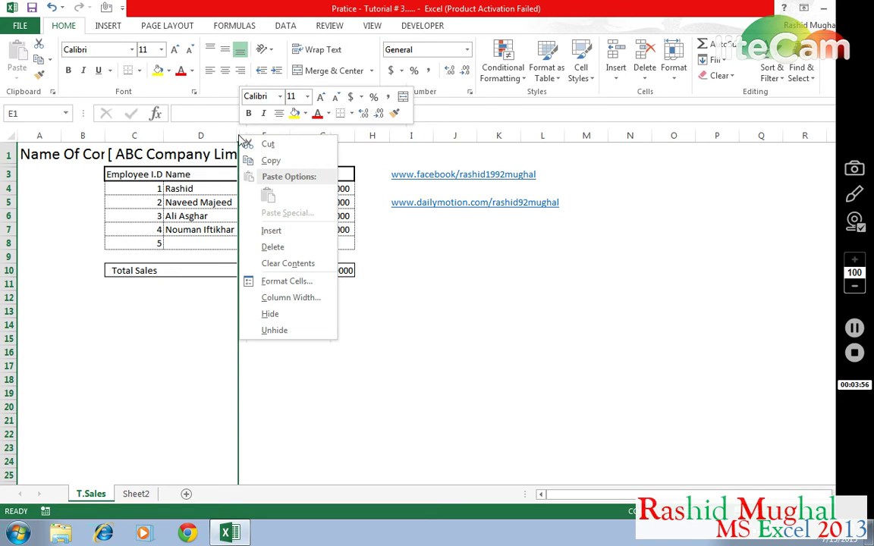
click(273, 330)
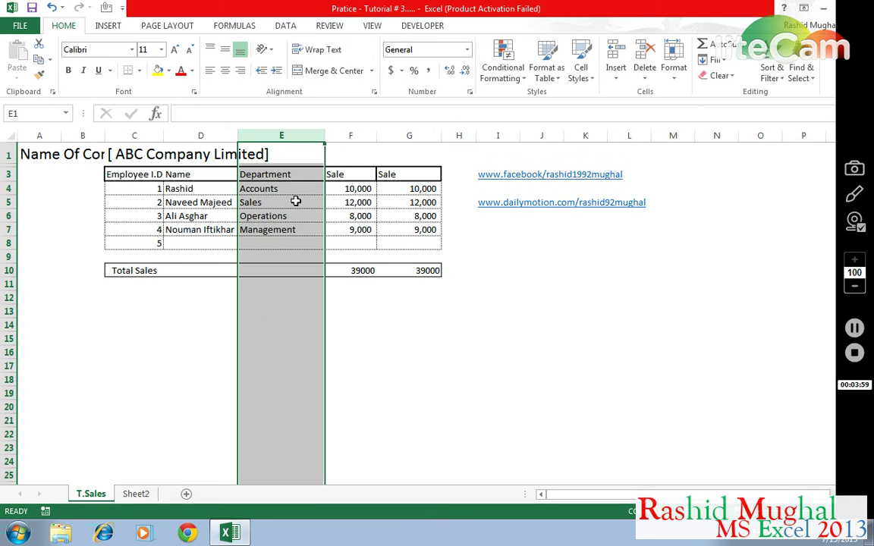
Step: Insert a blank row above the first employee row (row 4) and delete it again
click(6, 188)
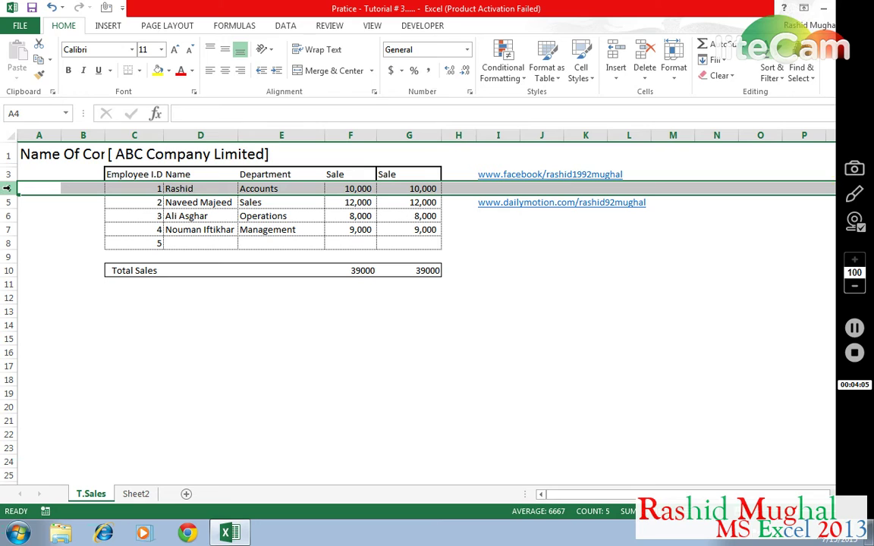
right_click(6, 188)
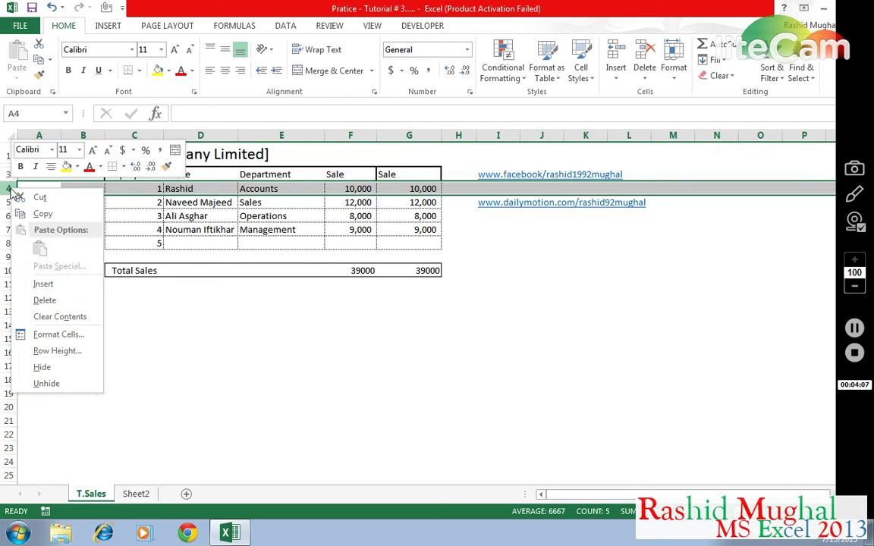
click(43, 286)
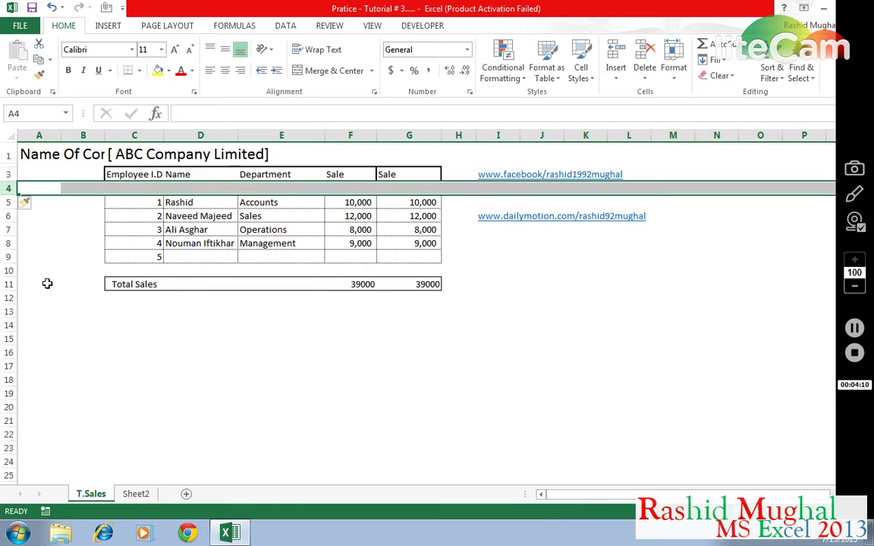
right_click(6, 188)
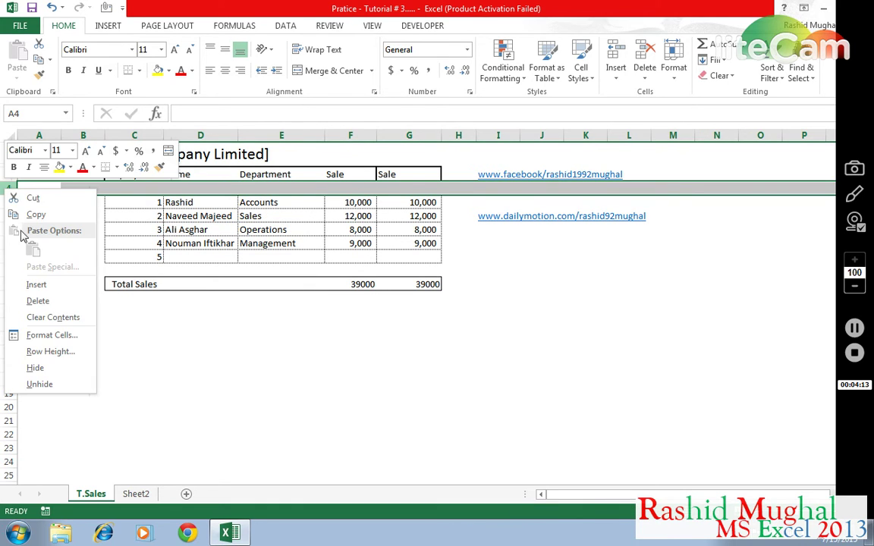
click(36, 302)
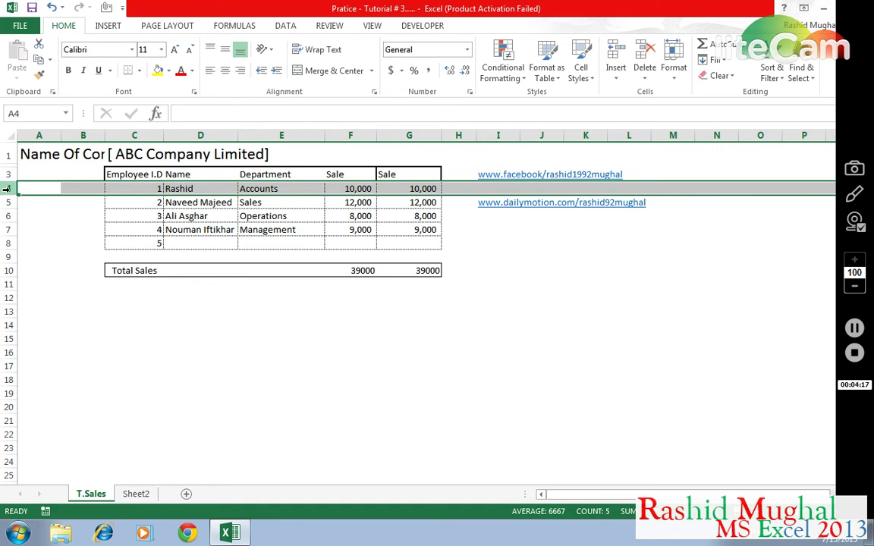
Step: Use Insert Sheet Rows at row 4 and remove the new row with Delete Sheet Rows
click(616, 72)
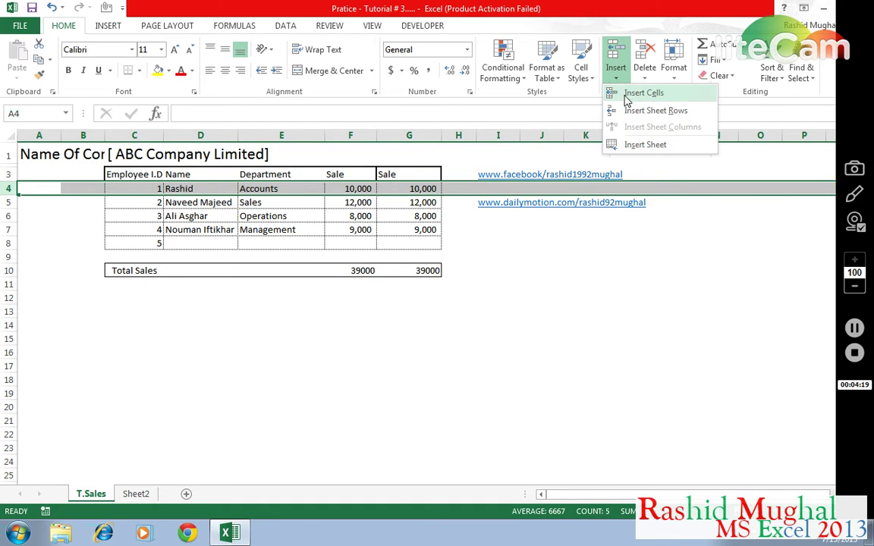
click(635, 113)
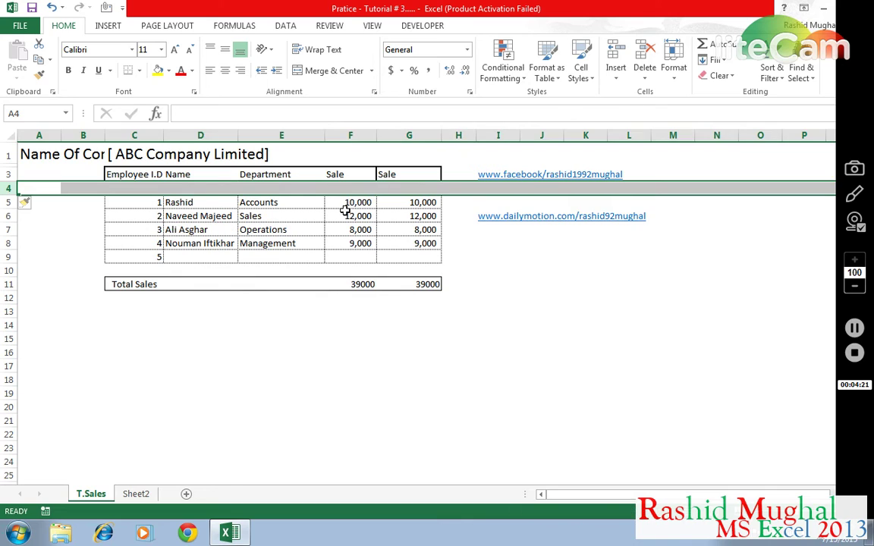
click(644, 72)
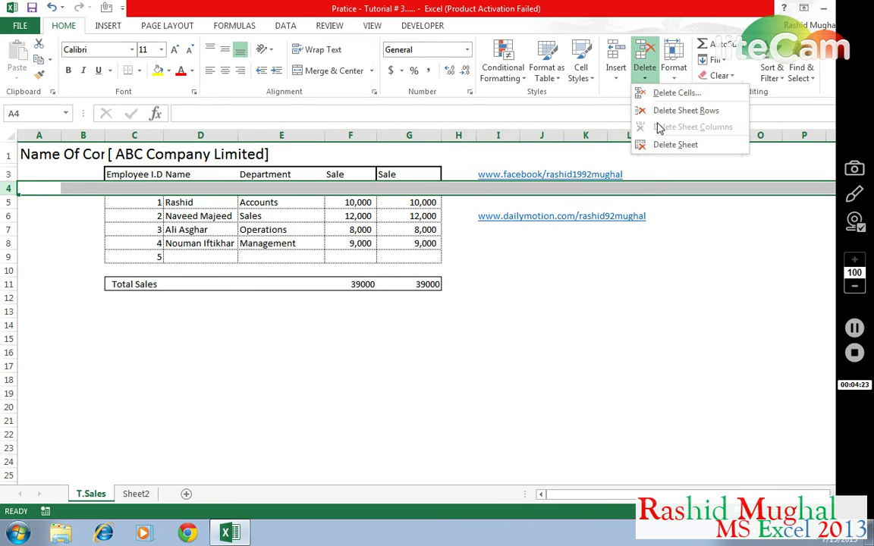
click(677, 111)
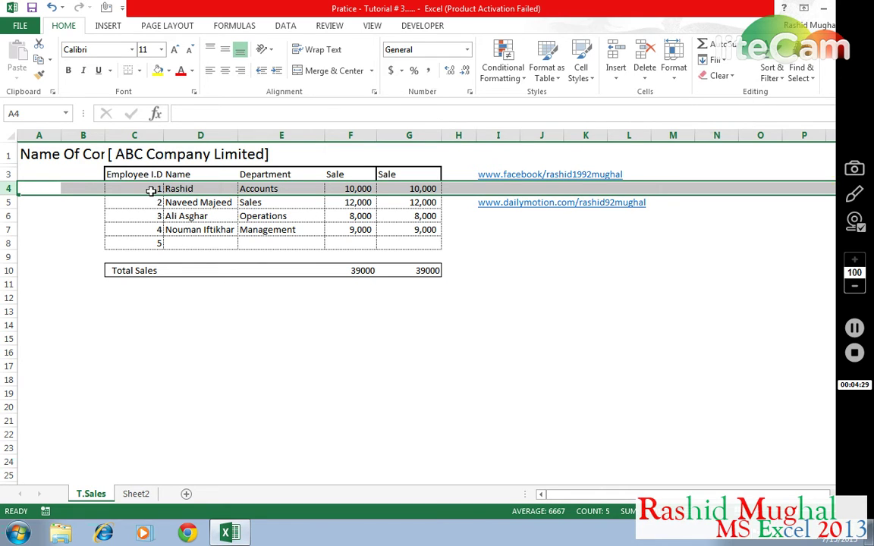
Step: Hide the first employee row (row 4) and unhide it again
right_click(5, 189)
click(43, 370)
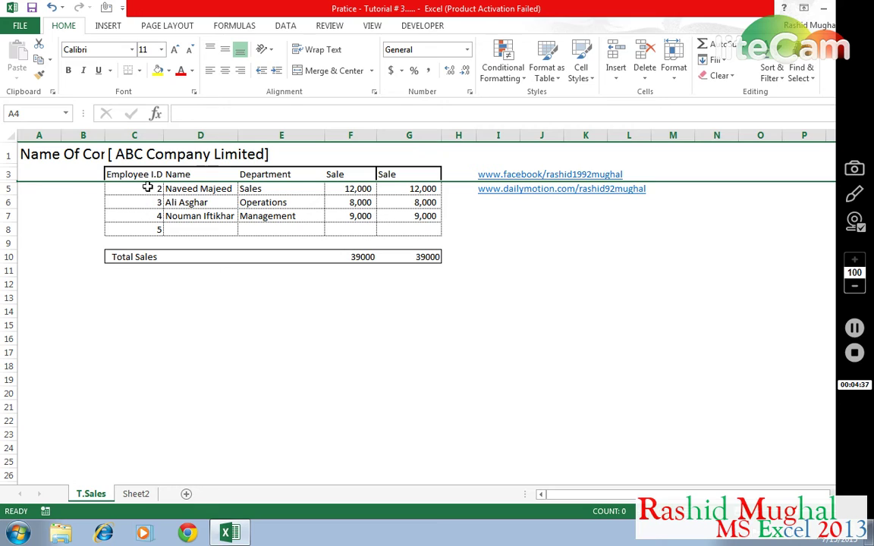
right_click(9, 180)
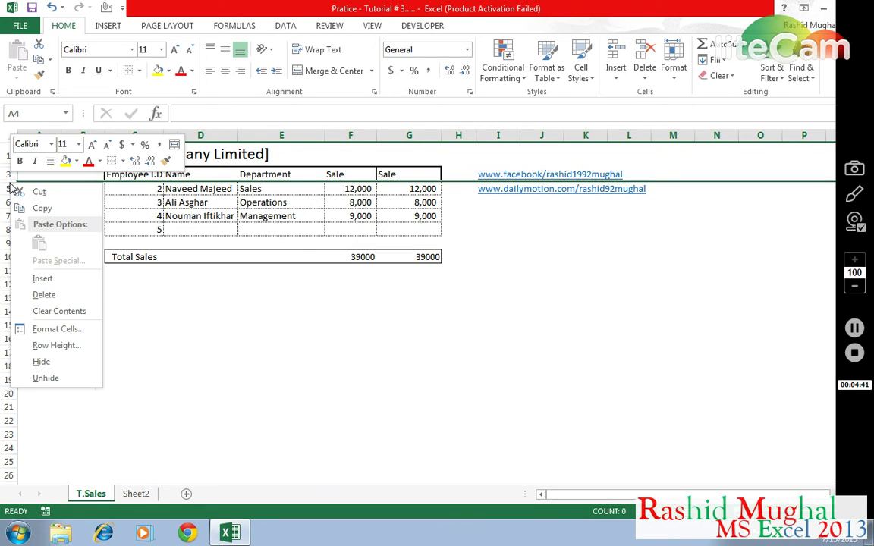
click(46, 378)
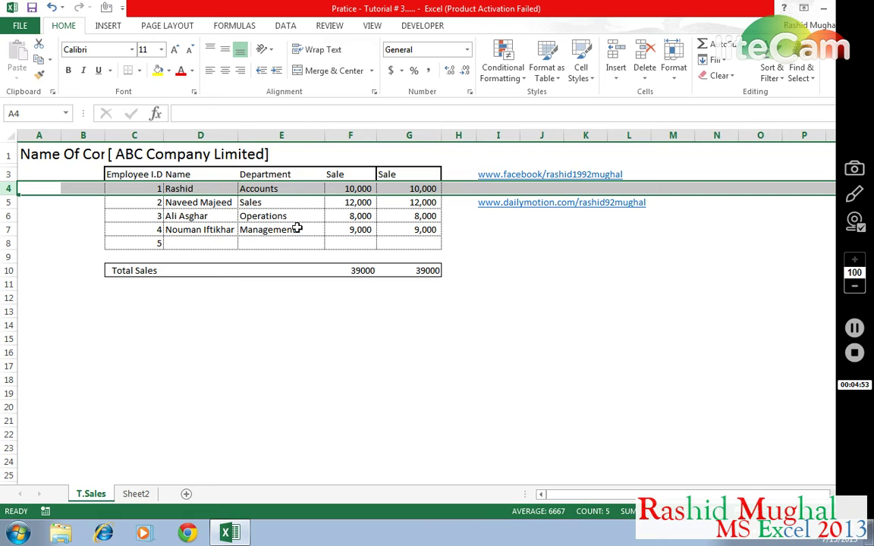
Step: Change the second Sale value of the Management employee in cell G7 to 90000
click(389, 230)
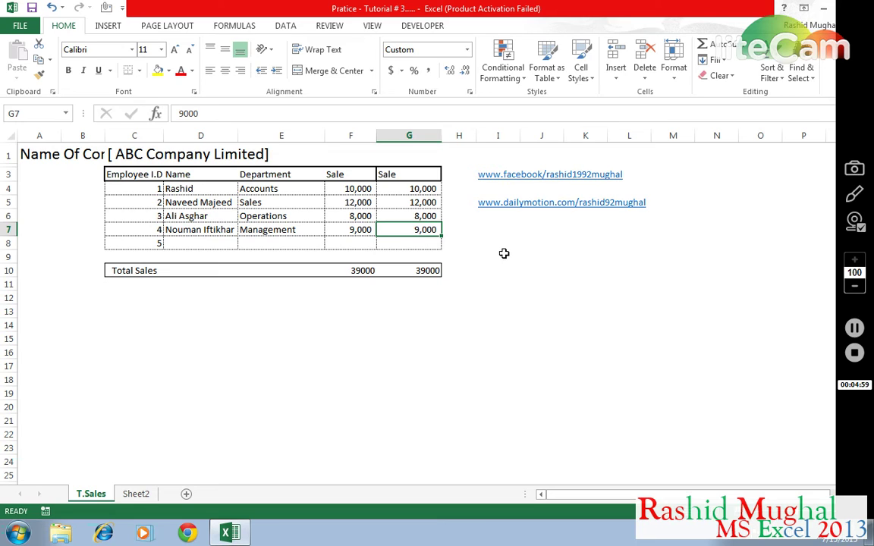
text(9)
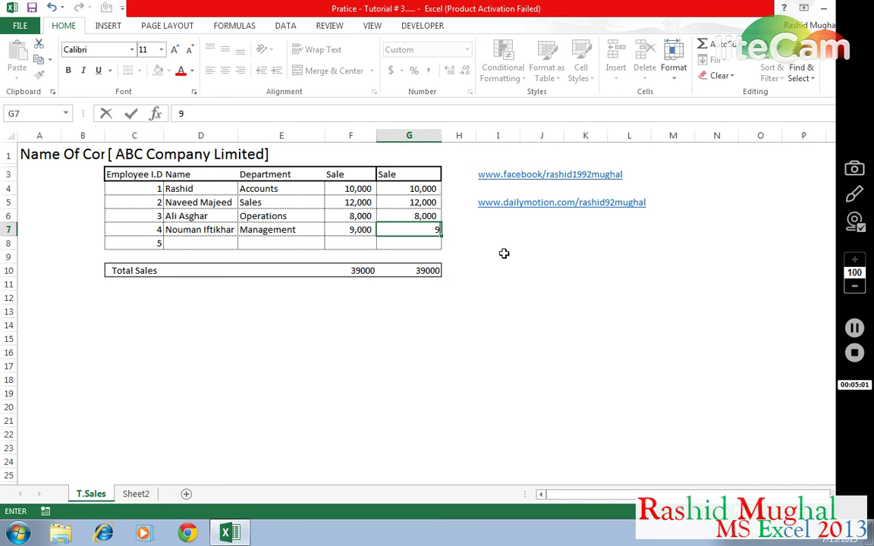
text(0,00000)
key(Return)
key(Up)
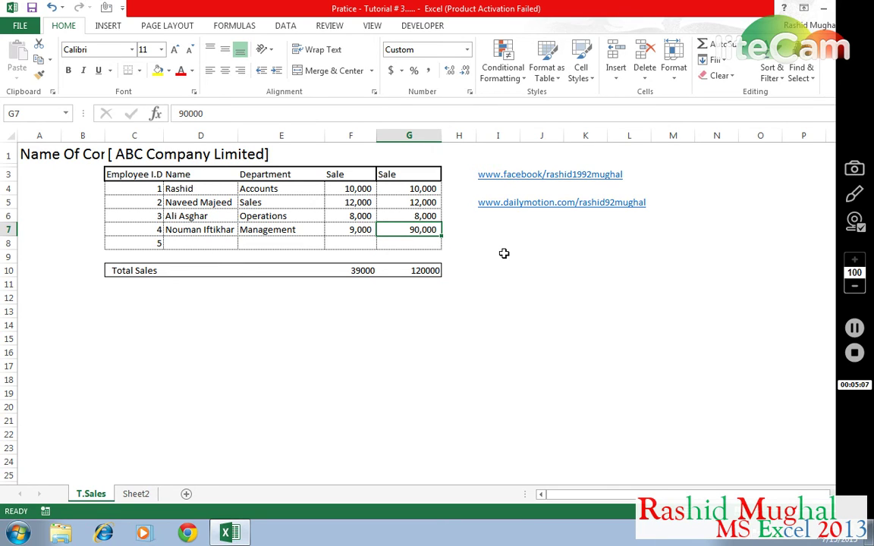
key(Right)
key(Left)
Step: Edit cell G7 in place to set its value to 9000
double_click(423, 229)
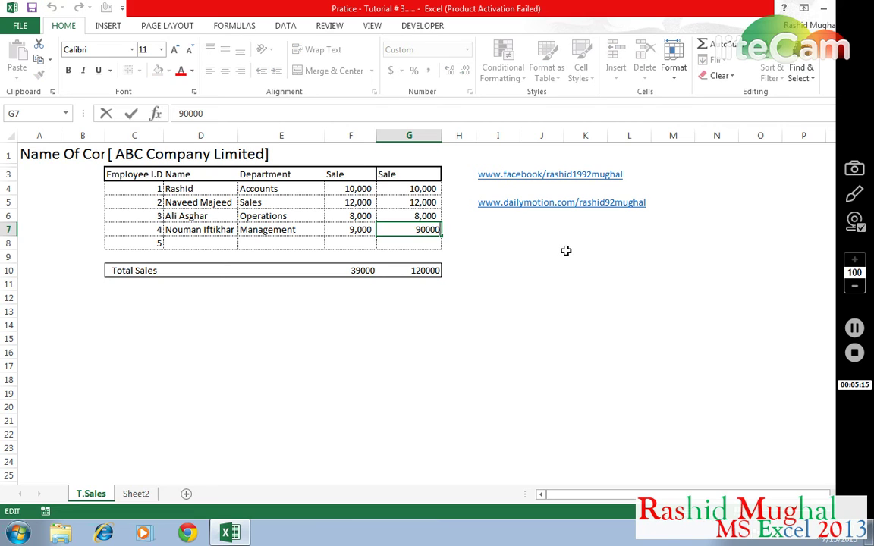
key(Escape)
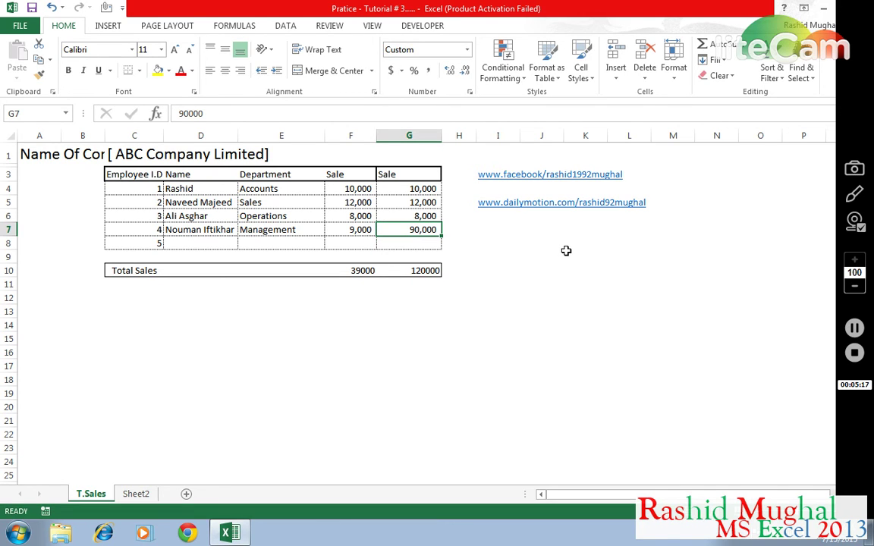
key(F2)
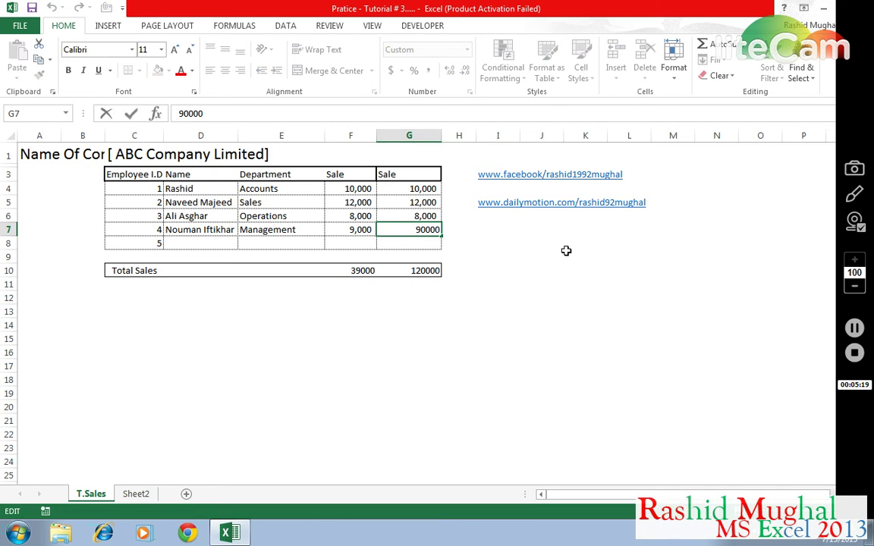
key(BackSpace)
key(Return)
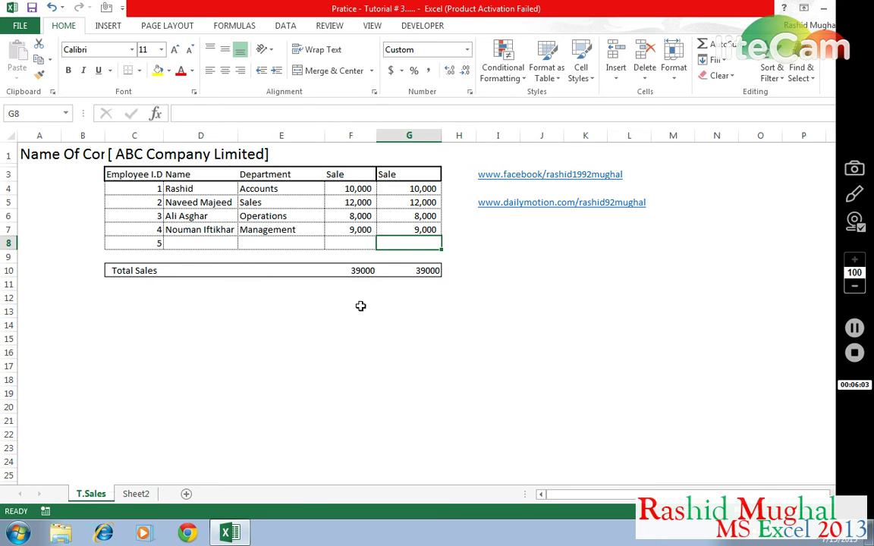
Step: Rename the T.Sales worksheet to "Total sales"
click(136, 494)
click(103, 495)
right_click(92, 501)
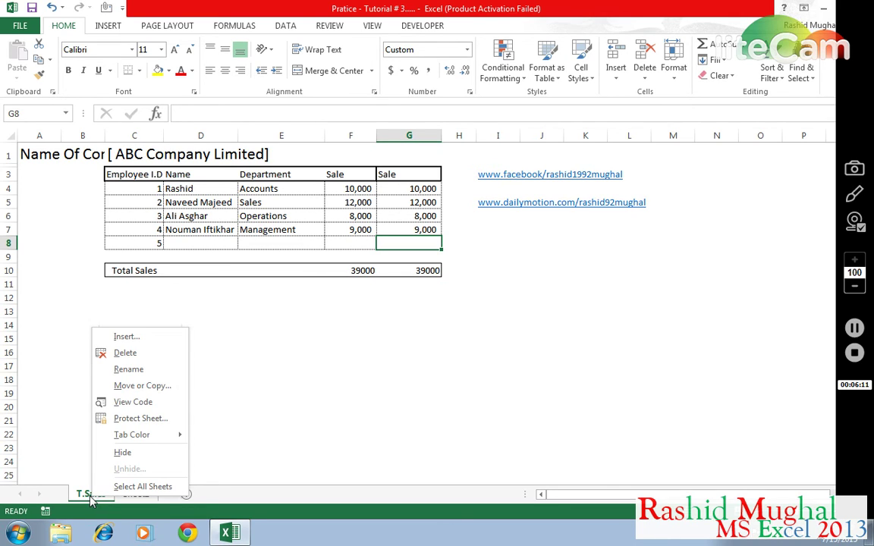
click(129, 370)
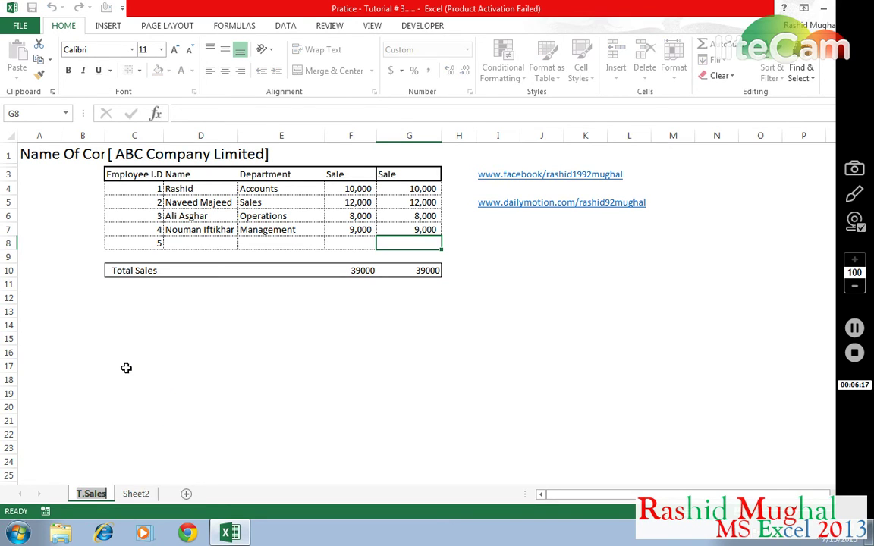
text(Total)
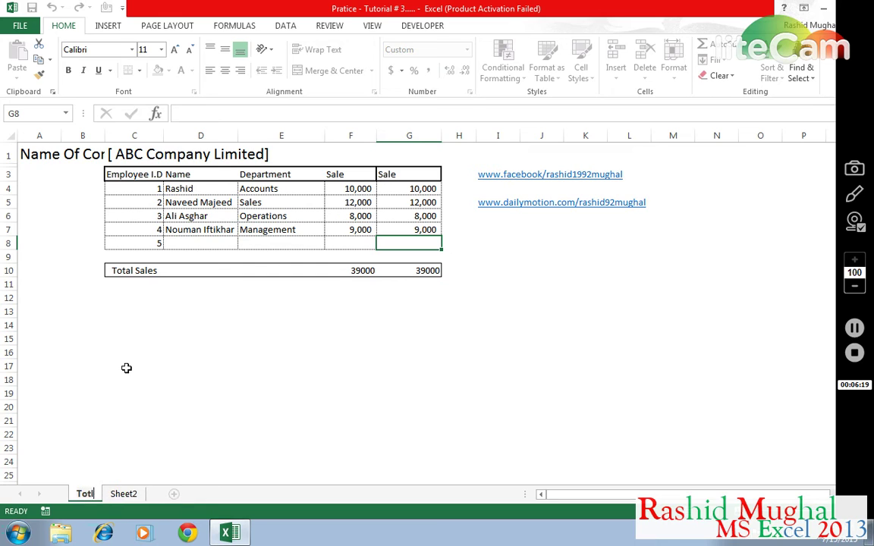
text( sales)
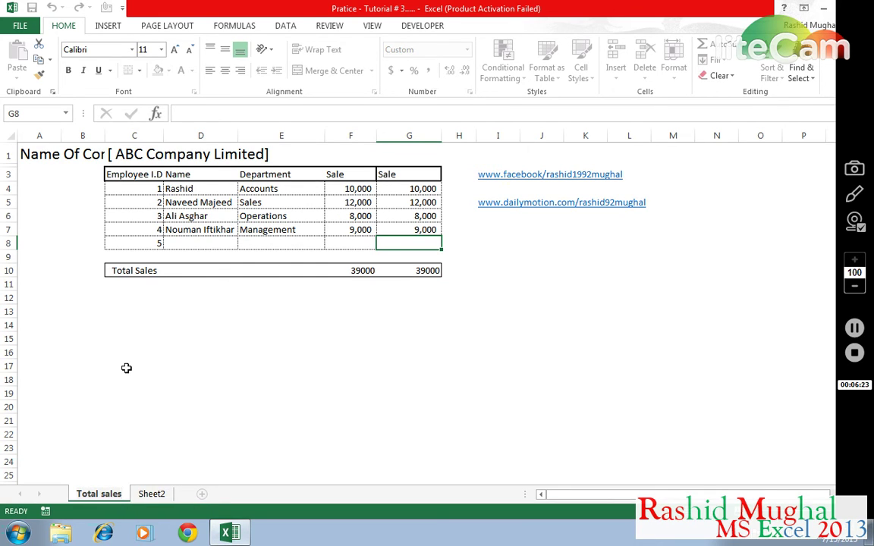
key(Return)
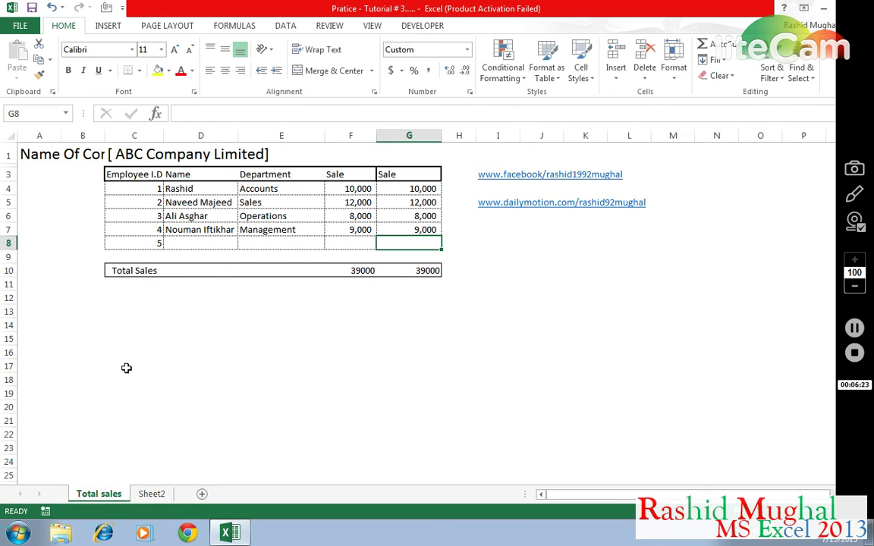
Step: Colour the Total sales worksheet tab with the standard Red
right_click(99, 494)
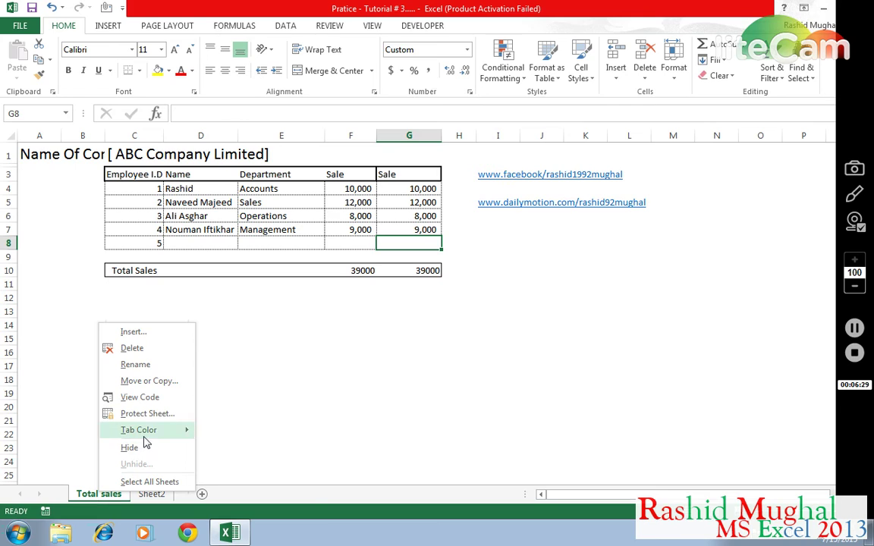
mouse_move(181, 430)
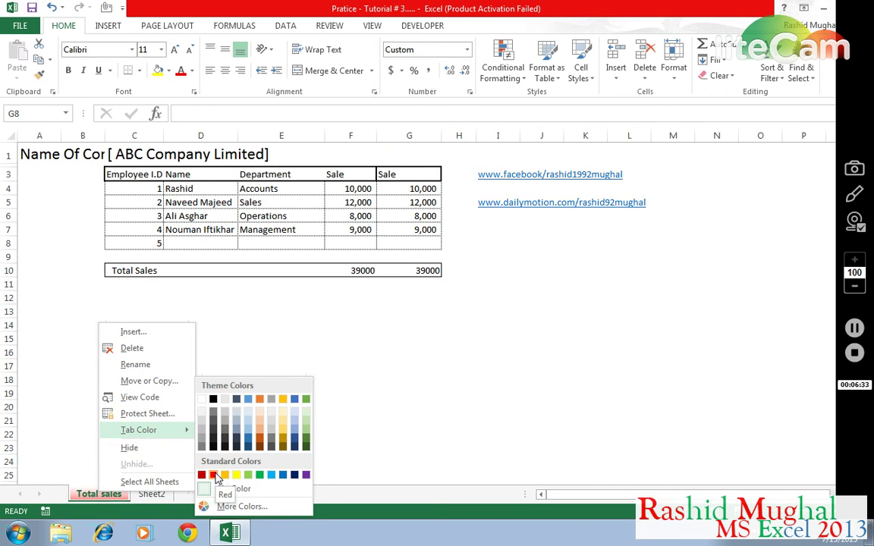
click(215, 477)
Step: Hide the Total sales worksheet and unhide it again
right_click(101, 498)
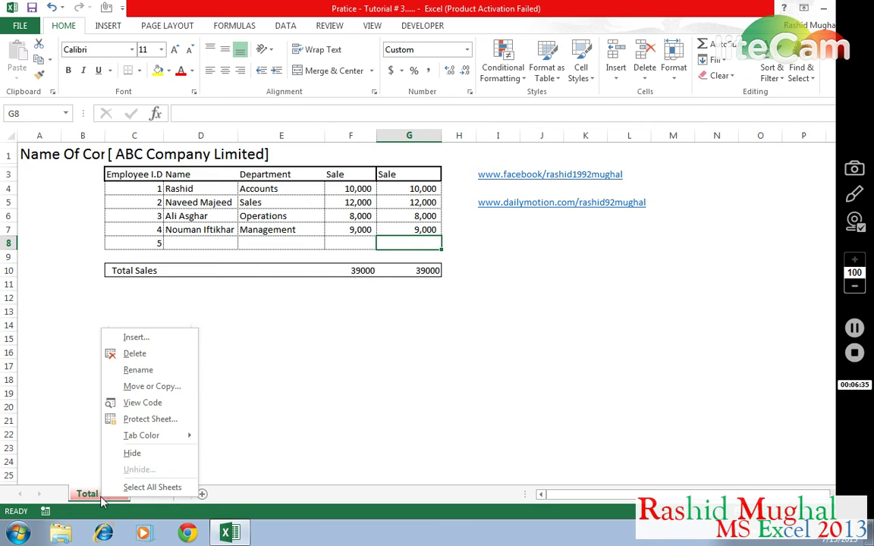
click(131, 453)
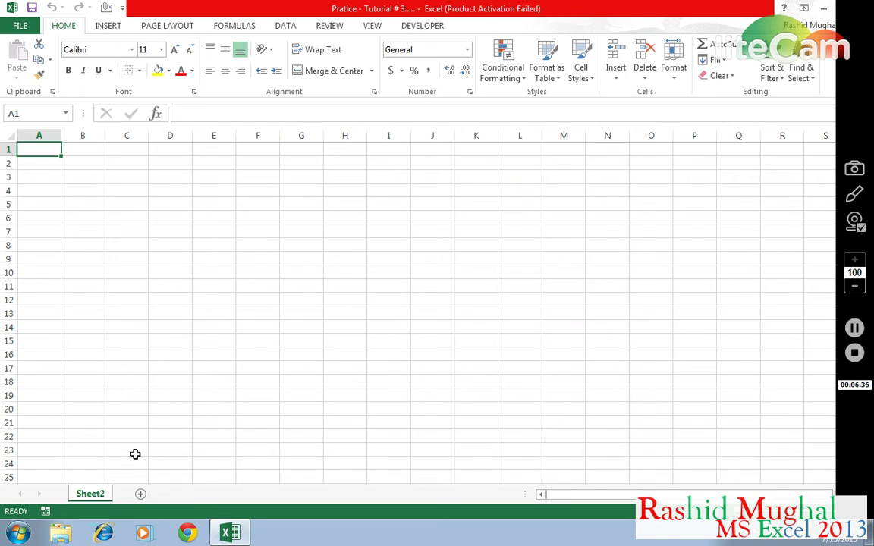
right_click(86, 499)
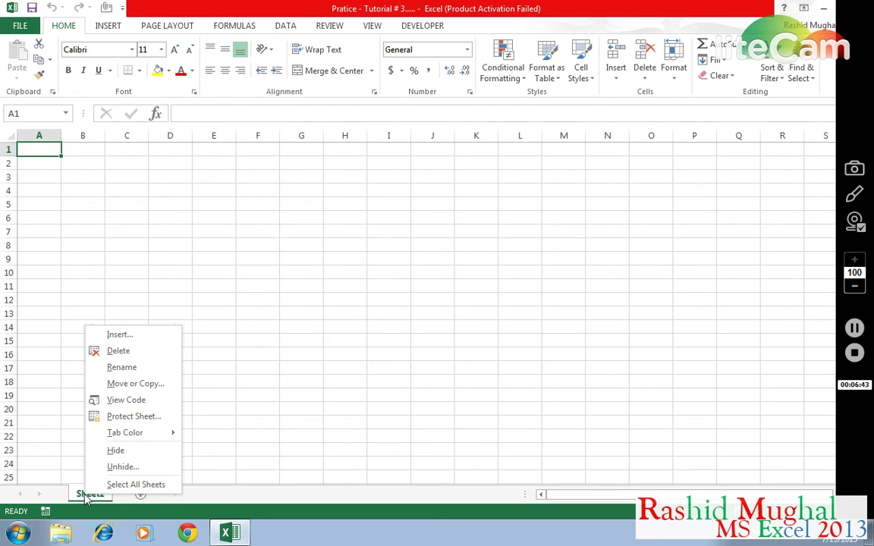
click(112, 466)
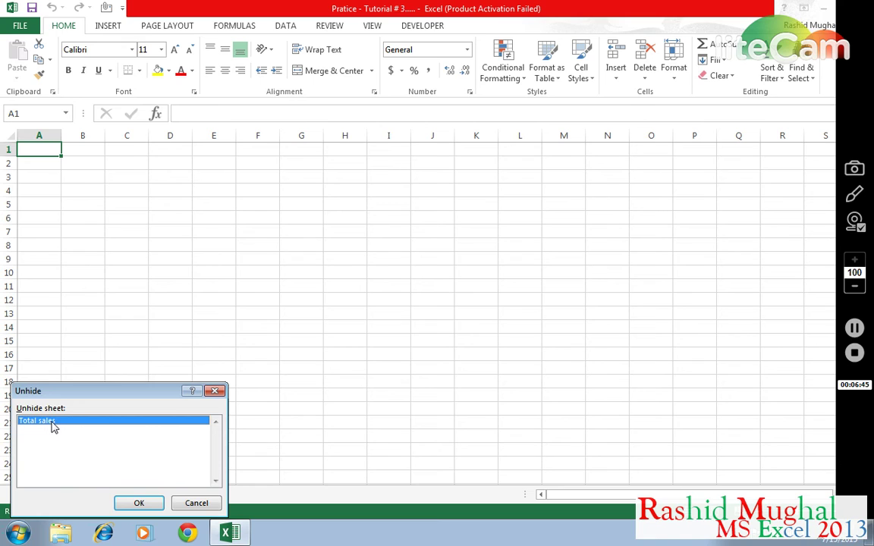
click(137, 503)
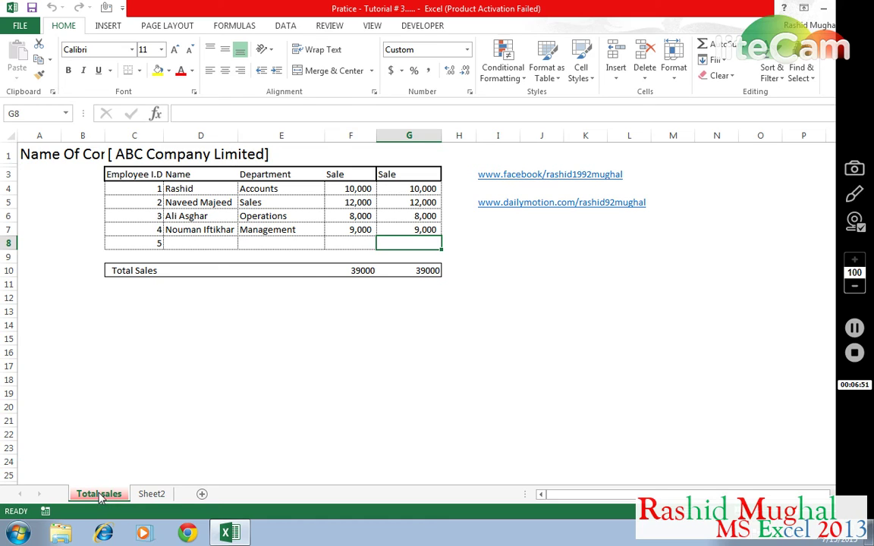
click(680, 78)
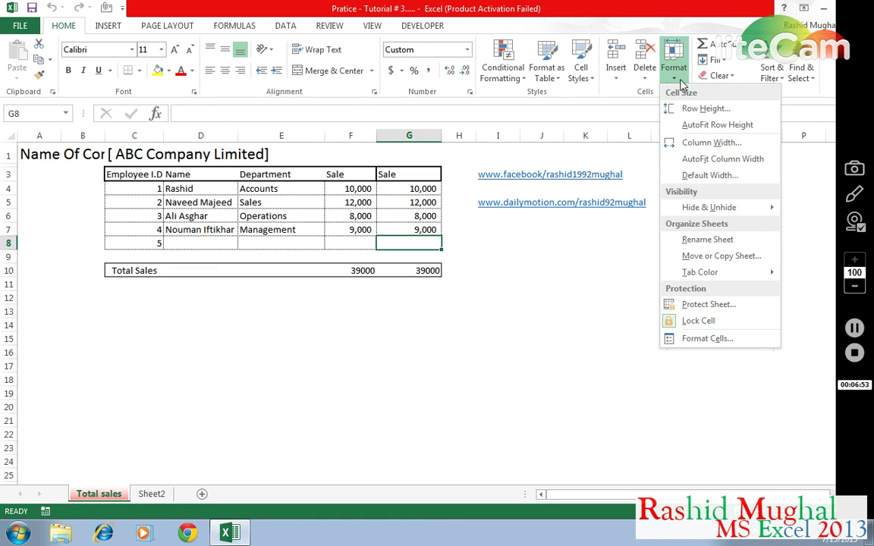
click(717, 243)
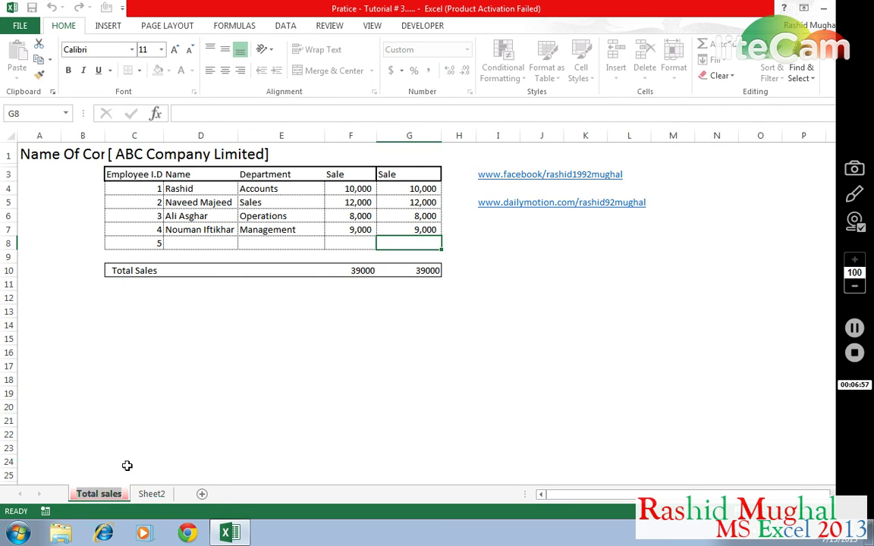
click(144, 409)
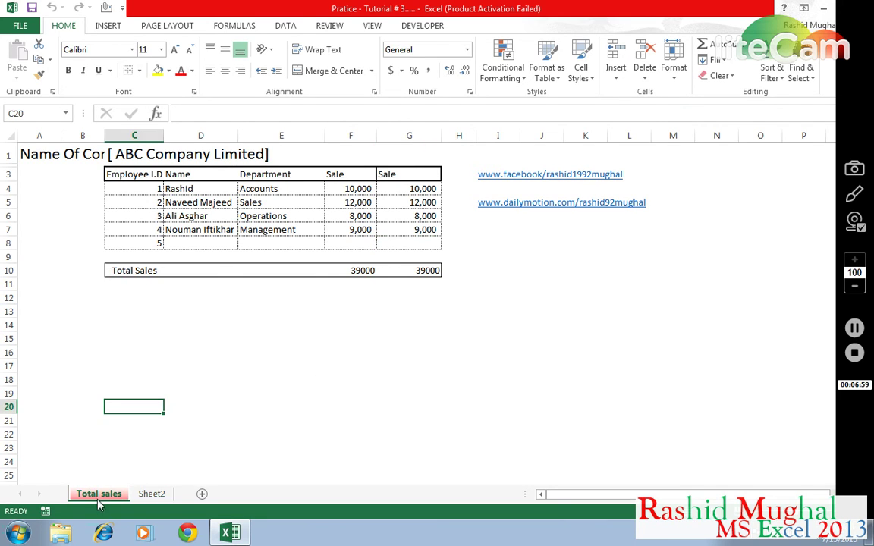
Step: Set the Total sales worksheet tab colour to the standard Yellow
click(674, 69)
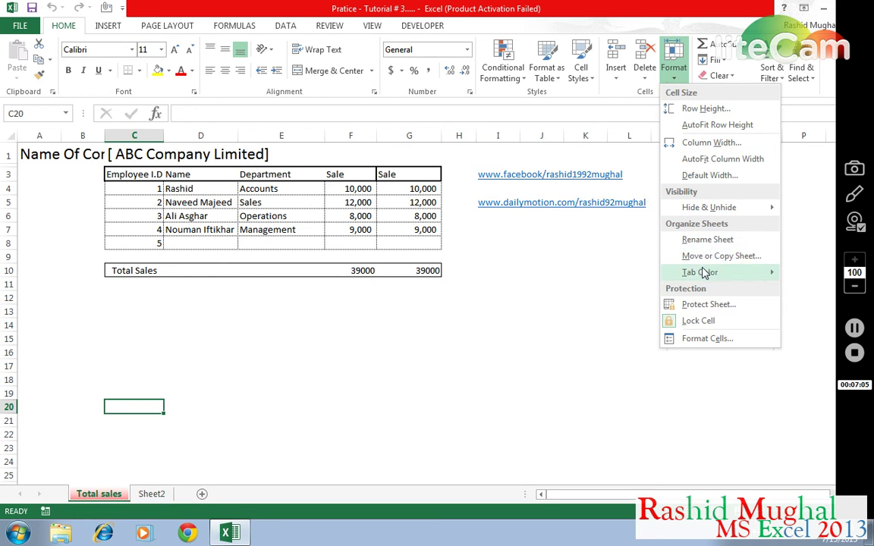
mouse_move(699, 272)
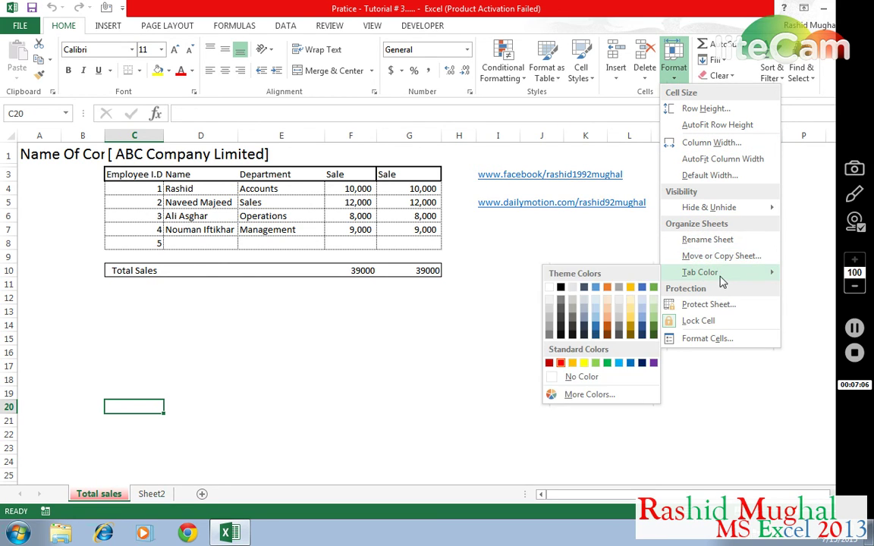
click(584, 365)
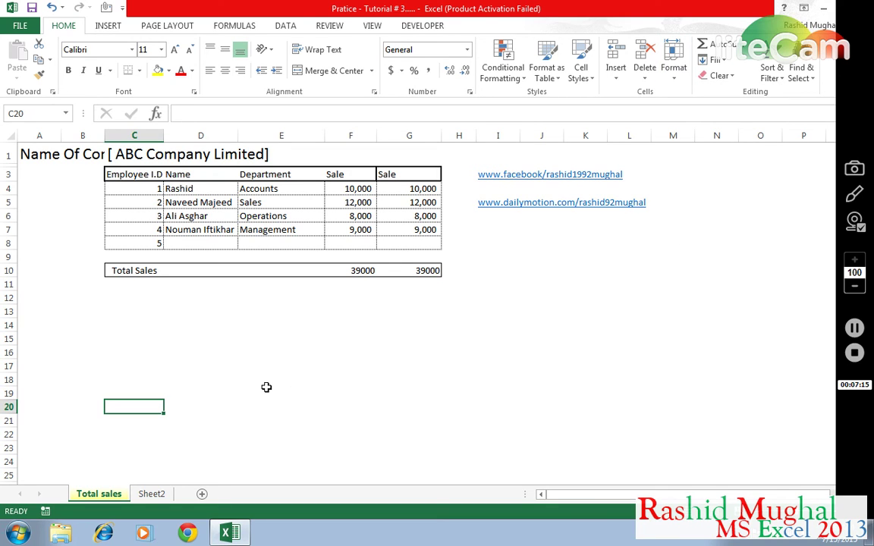
click(856, 331)
click(856, 330)
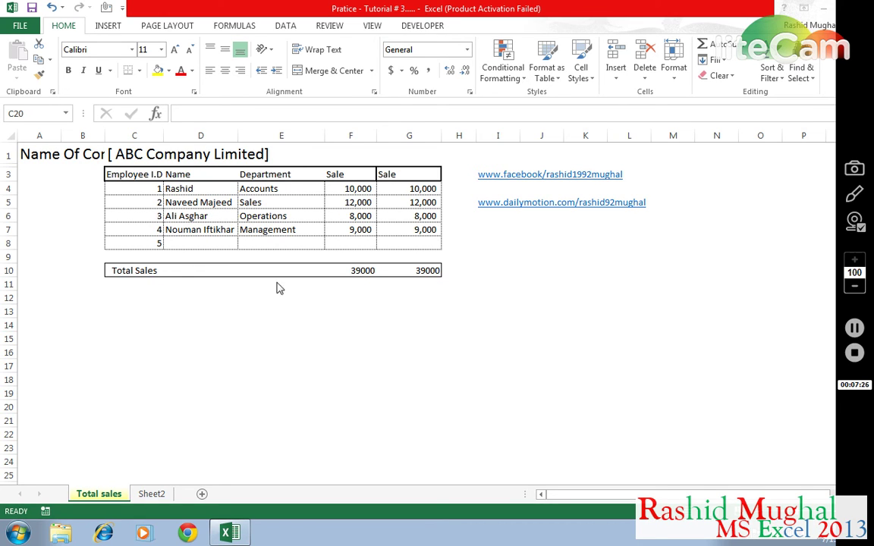
Step: Create a copy of the Total sales worksheet at the end of the same workbook
click(96, 498)
right_click(96, 498)
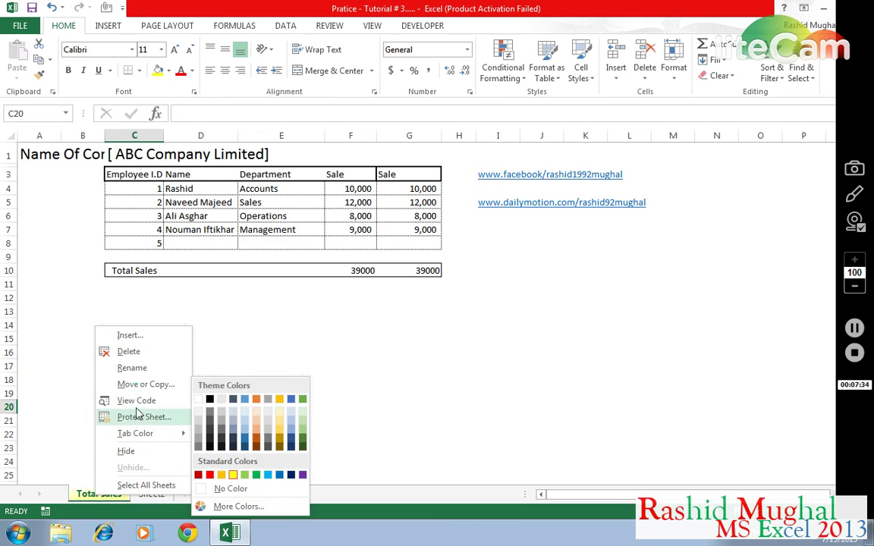
click(135, 384)
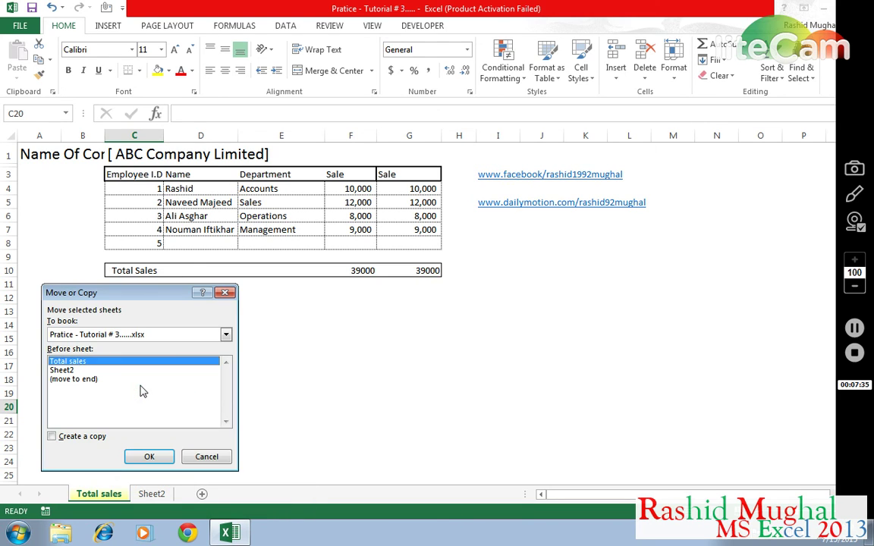
click(76, 381)
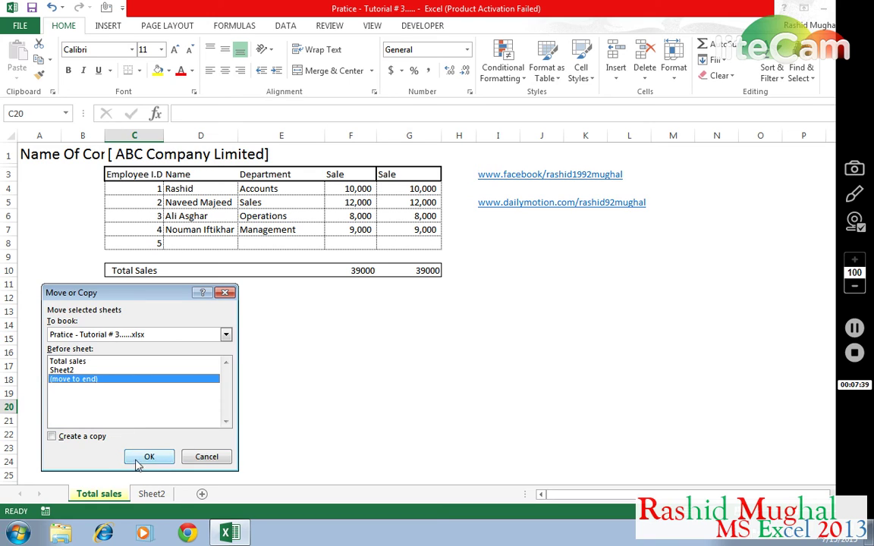
click(55, 438)
click(149, 457)
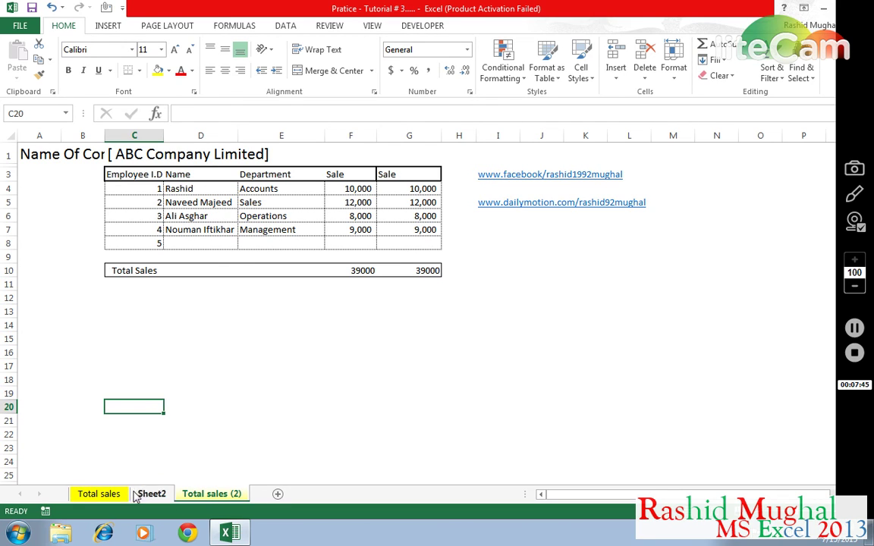
Step: Compare the original Total sales worksheet with its copy and return to the original
click(105, 494)
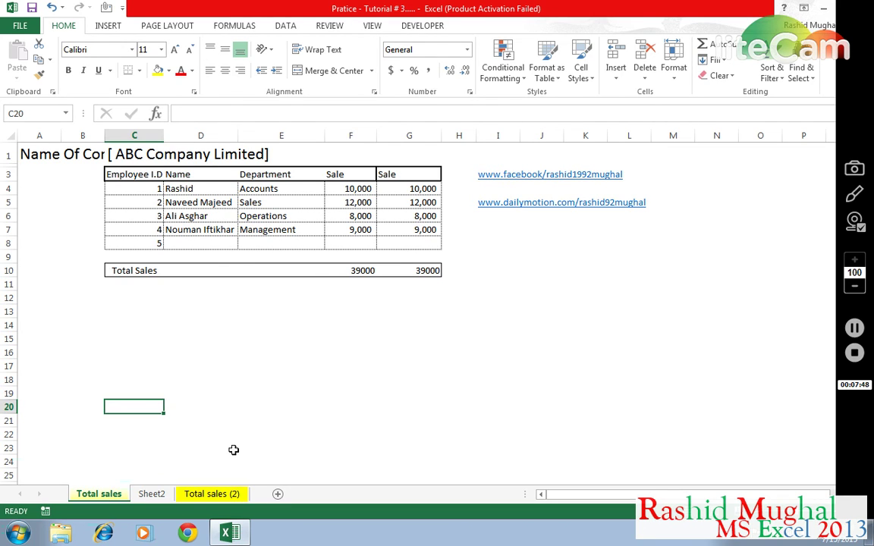
click(214, 494)
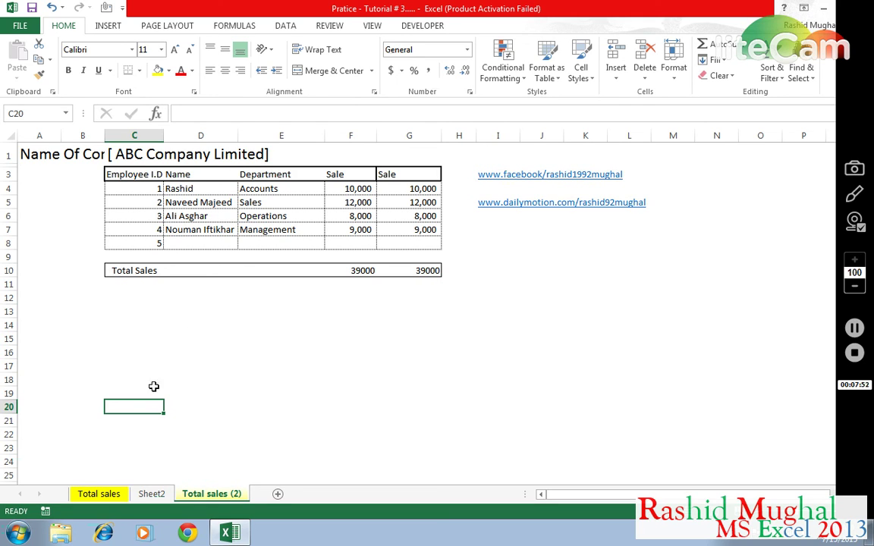
click(111, 494)
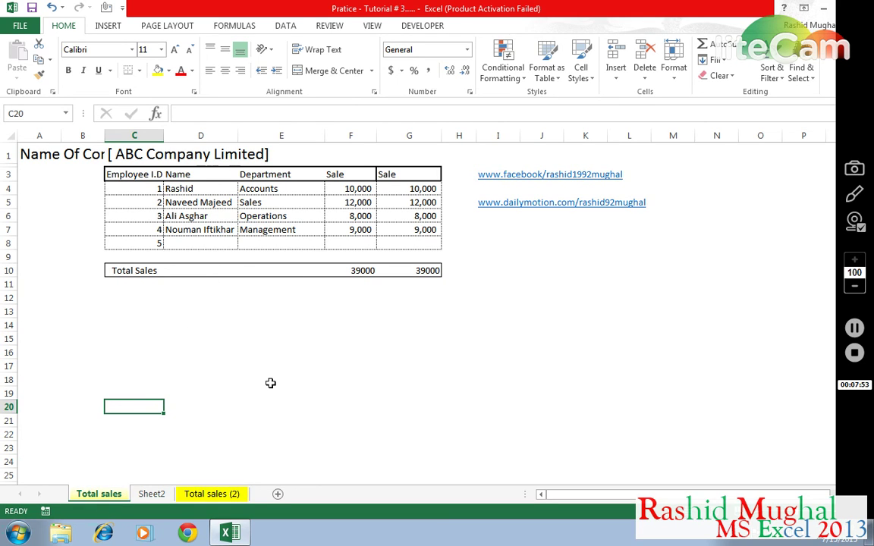
click(373, 329)
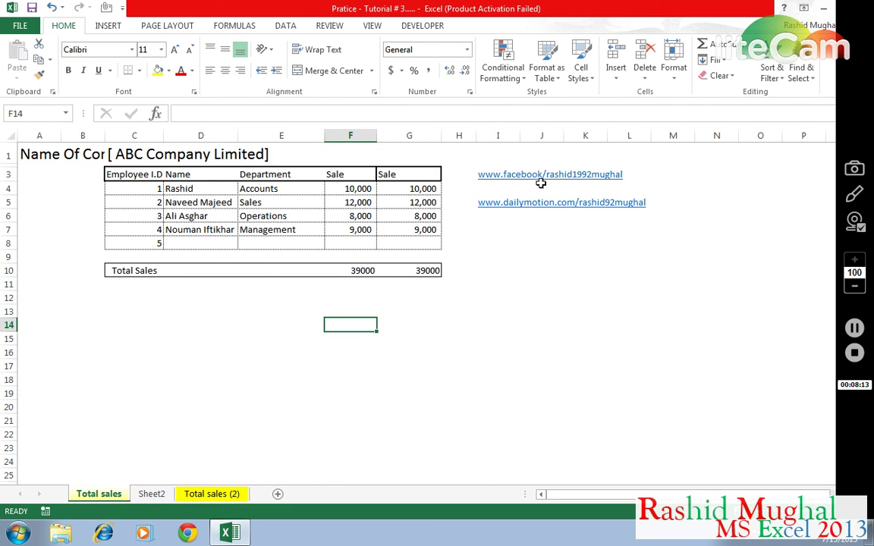
click(488, 175)
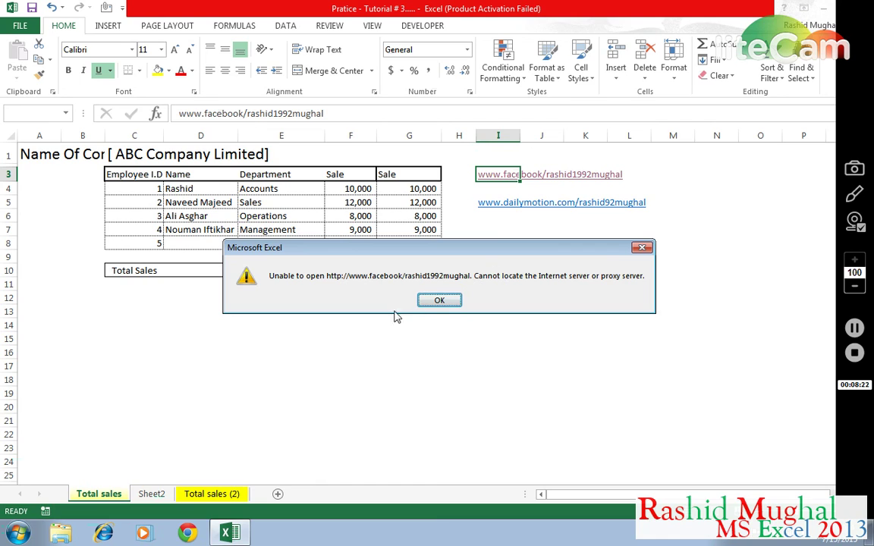
click(439, 300)
key(F2)
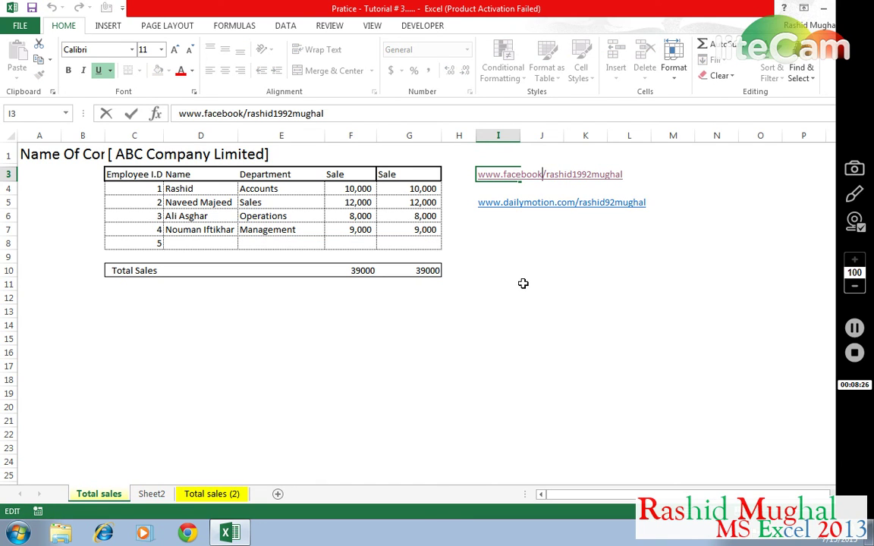
text(.colm)
key(BackSpace)
key(BackSpace)
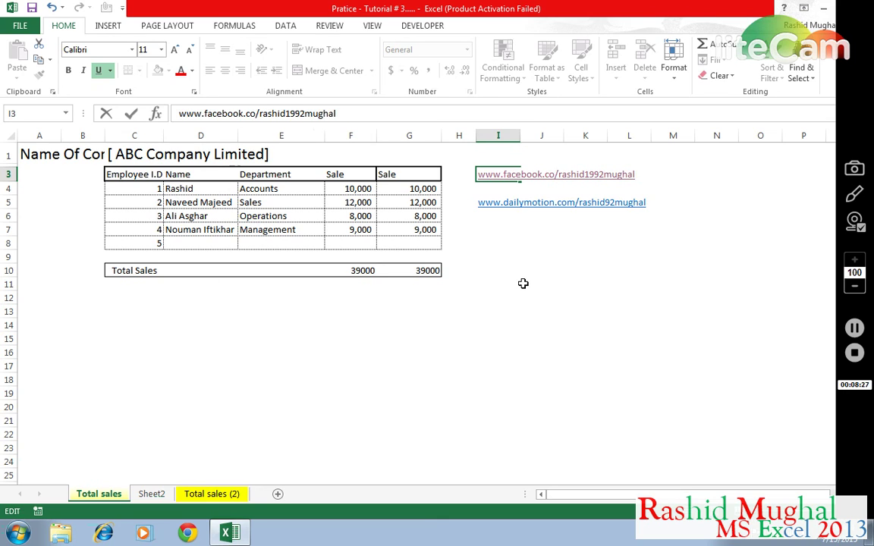
text(m)
key(Return)
key(Up)
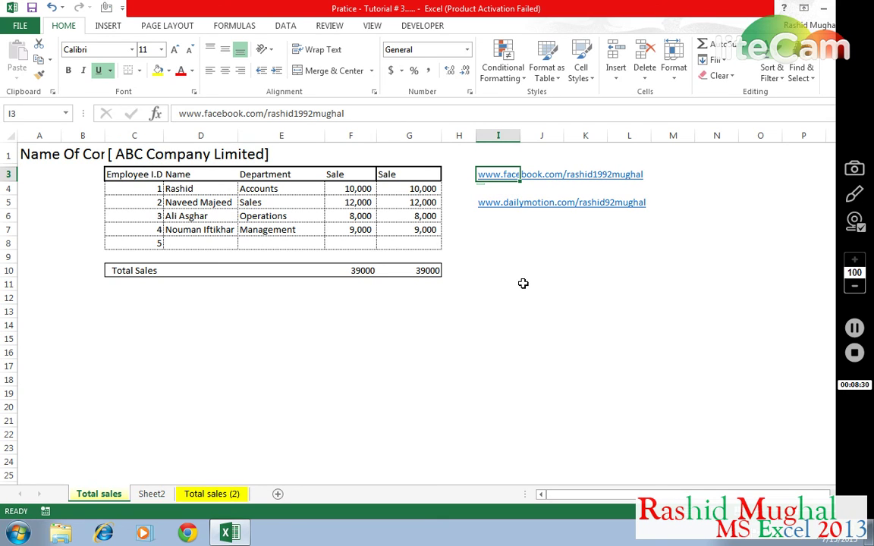
key(Right)
key(Right)
key(Right)
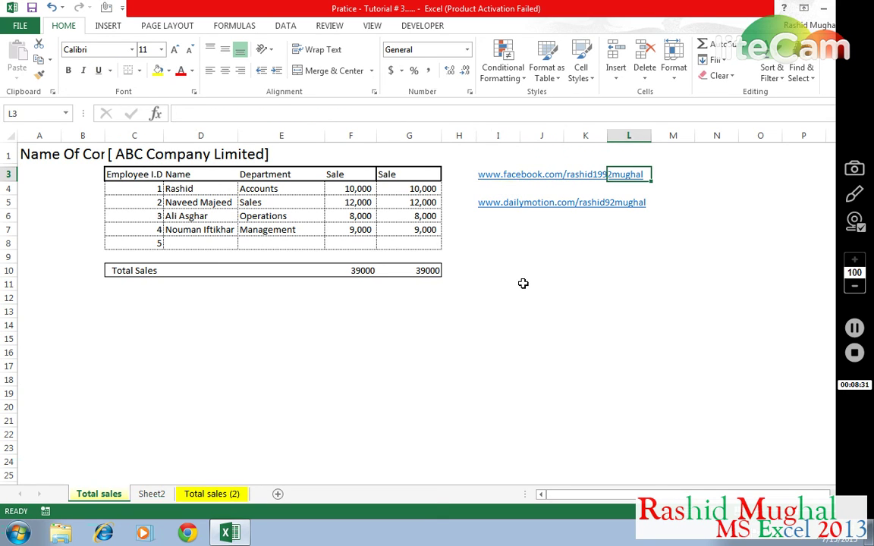
key(Right)
key(Left)
key(Left)
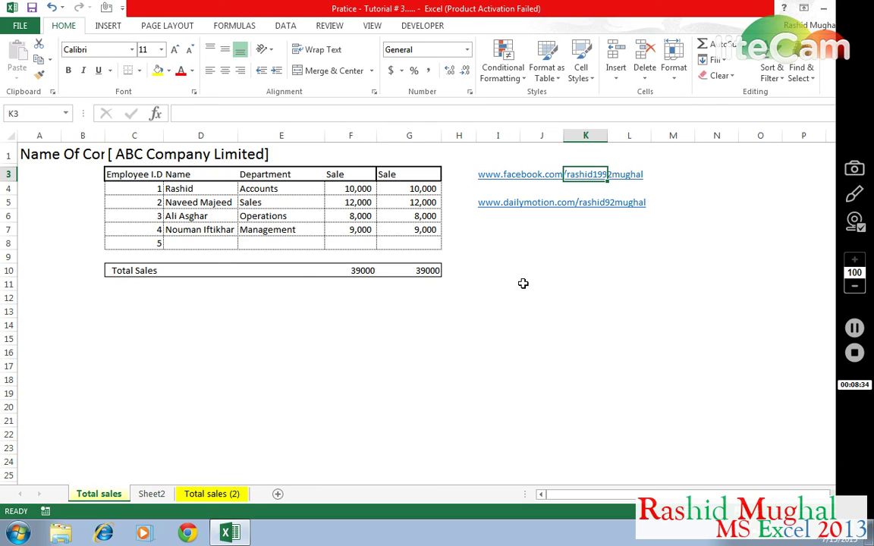
key(Right)
key(Right)
key(Down)
key(Left)
key(Left)
key(Left)
key(Left)
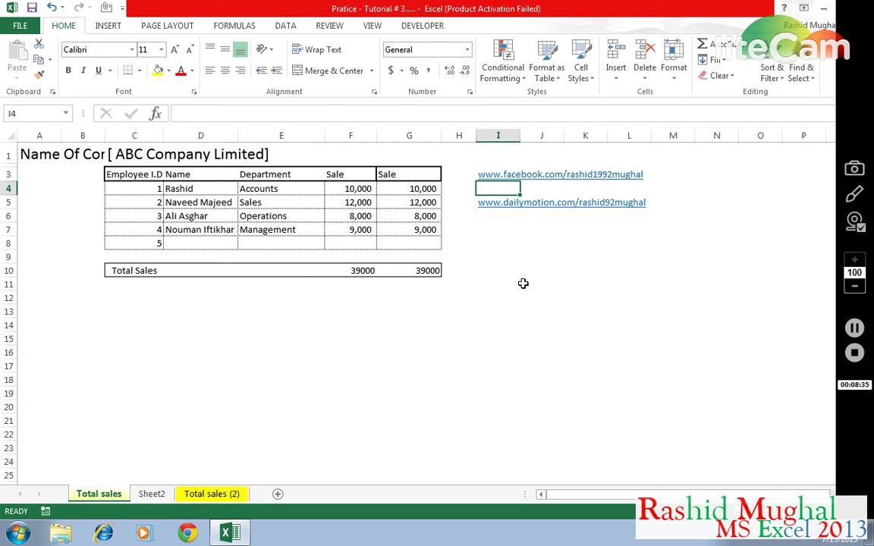
key(Down)
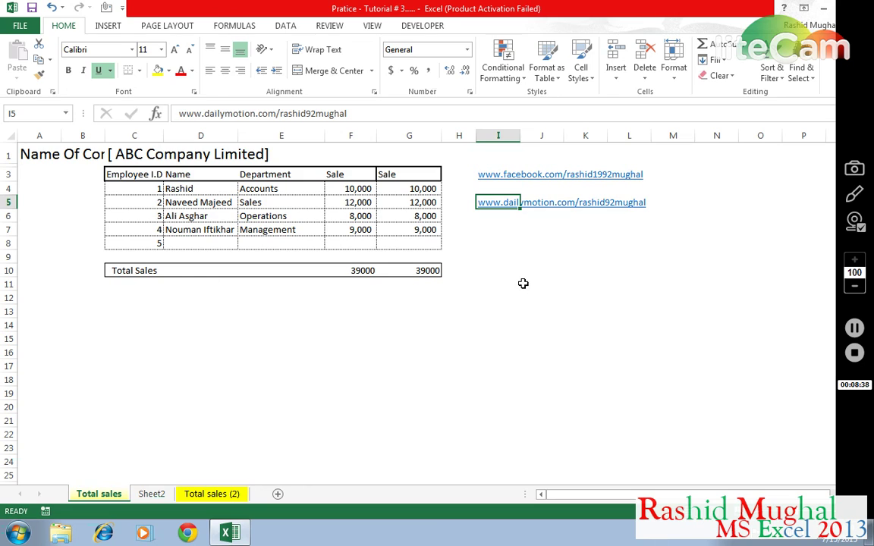
key(Right)
key(Right)
key(Right)
key(Right)
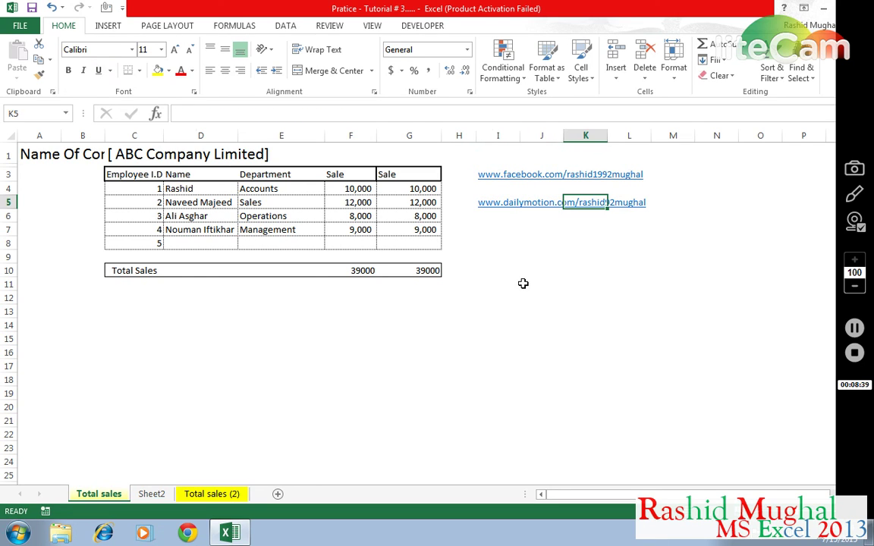
key(Down)
key(Left)
key(Left)
key(Left)
key(Left)
key(Left)
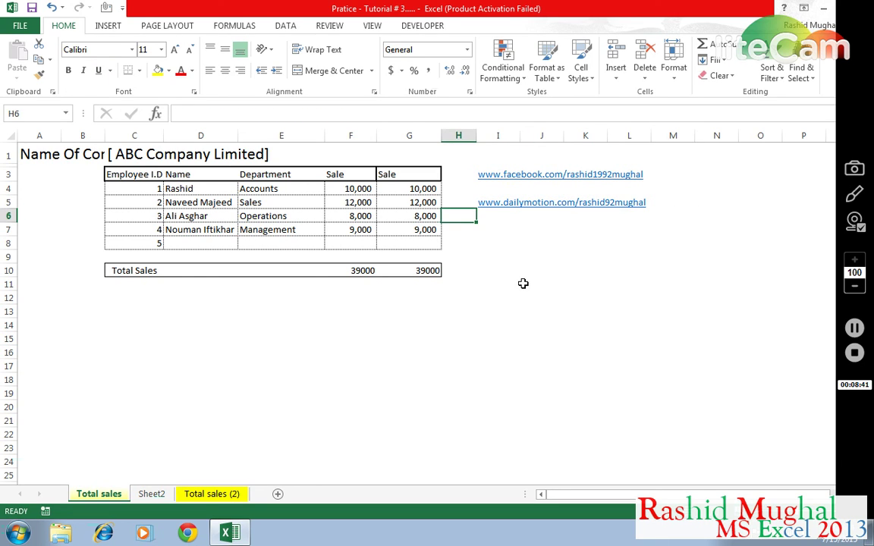
key(Up)
key(Up)
key(Right)
key(Right)
key(Right)
key(Right)
key(Right)
key(Down)
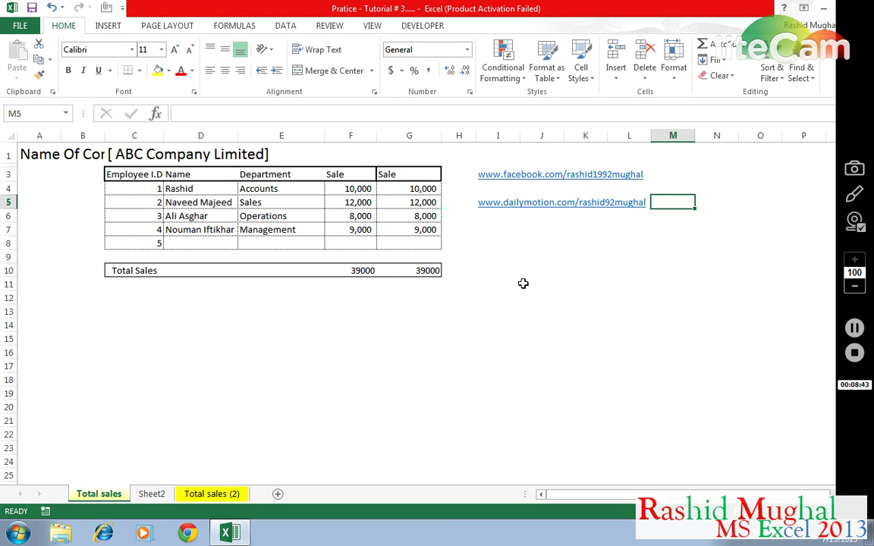